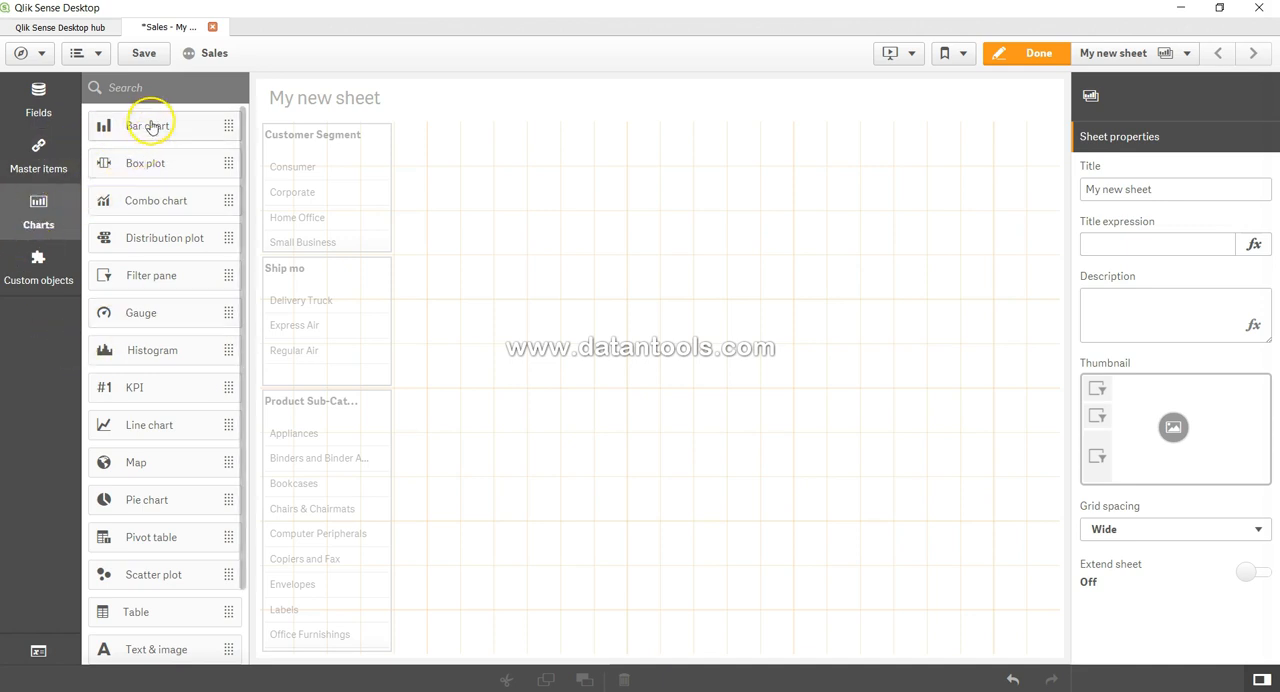
Place a bar chart on the empty sheet area beside the filter panes and open its dimension choices.
left_click_drag(150, 124, 737, 232)
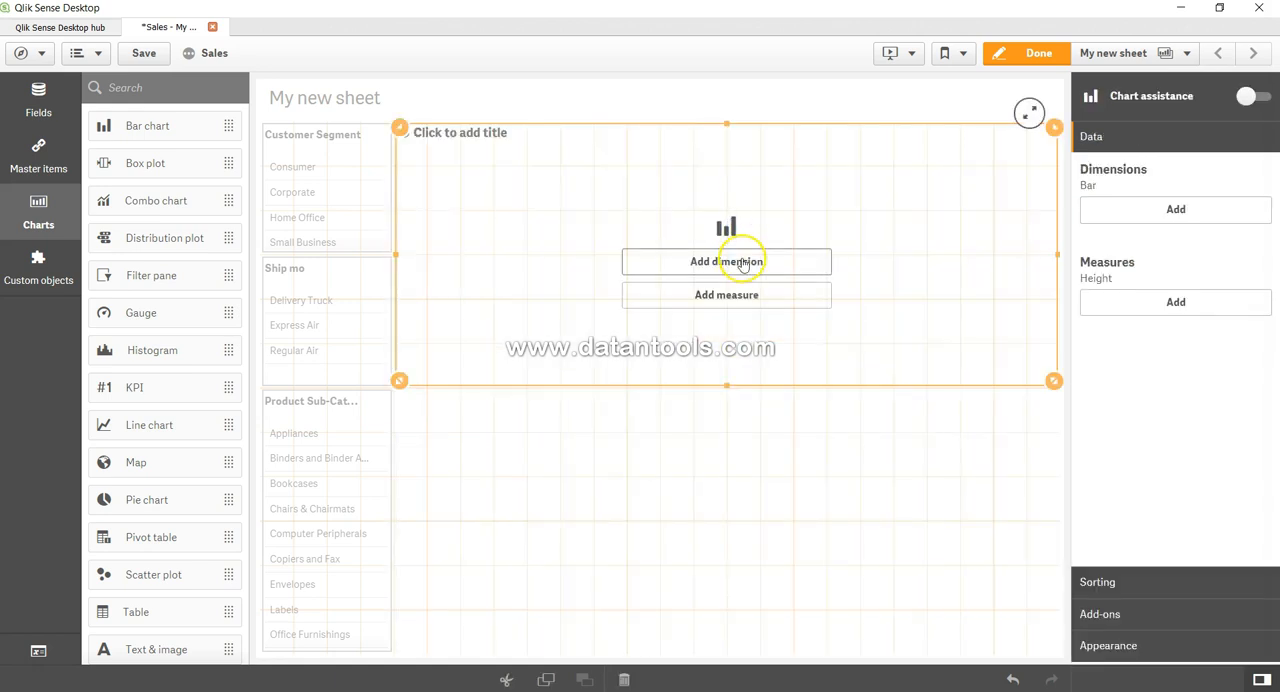
left_click(741, 261)
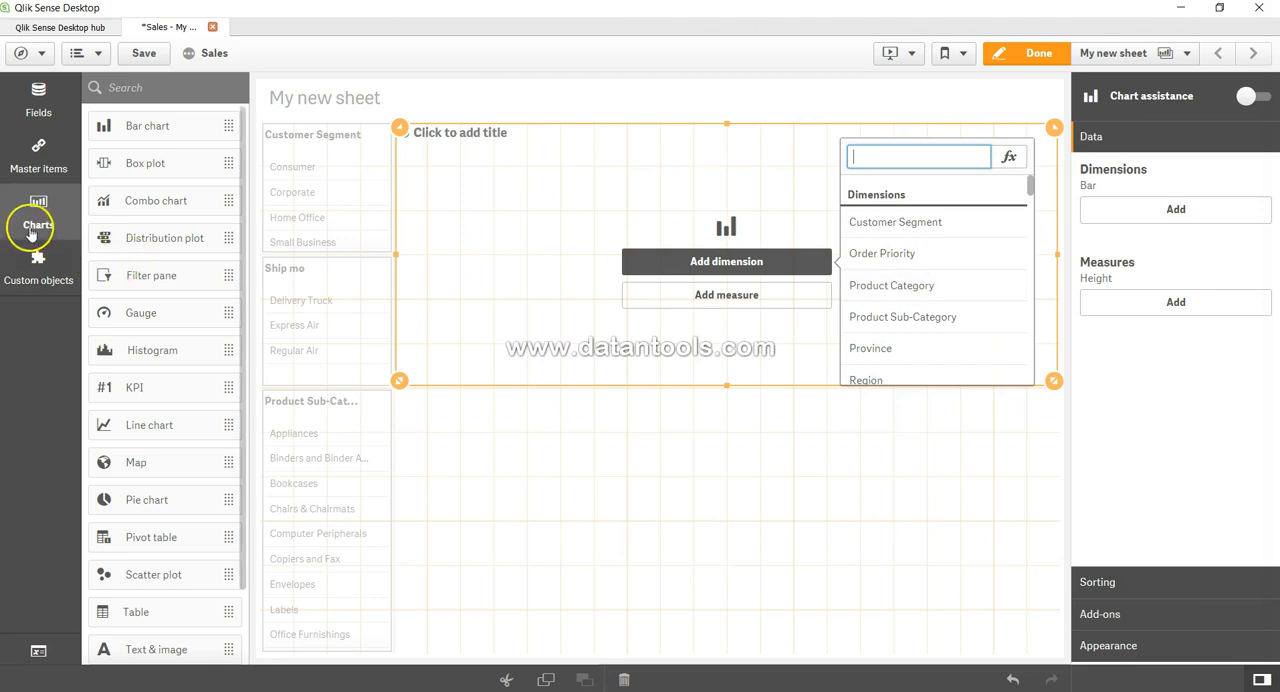
Review the dimensions and measures available among the app's master items.
left_click(42, 160)
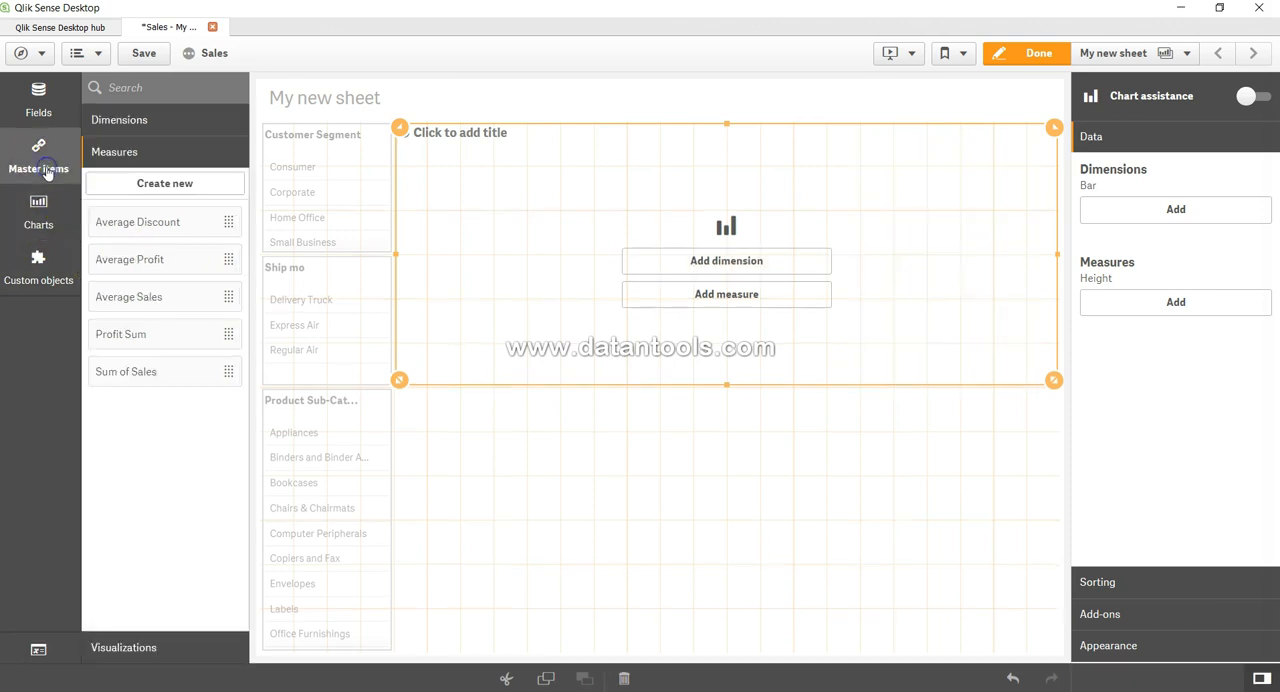
left_click(160, 121)
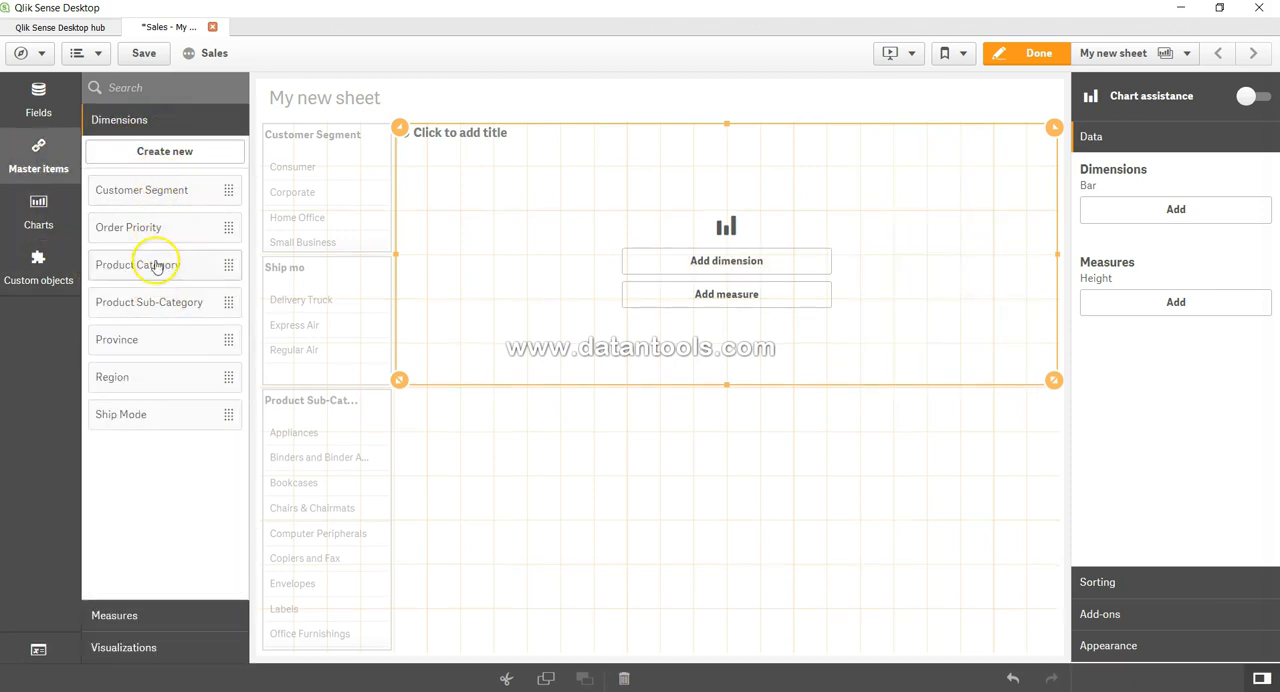
left_click(162, 614)
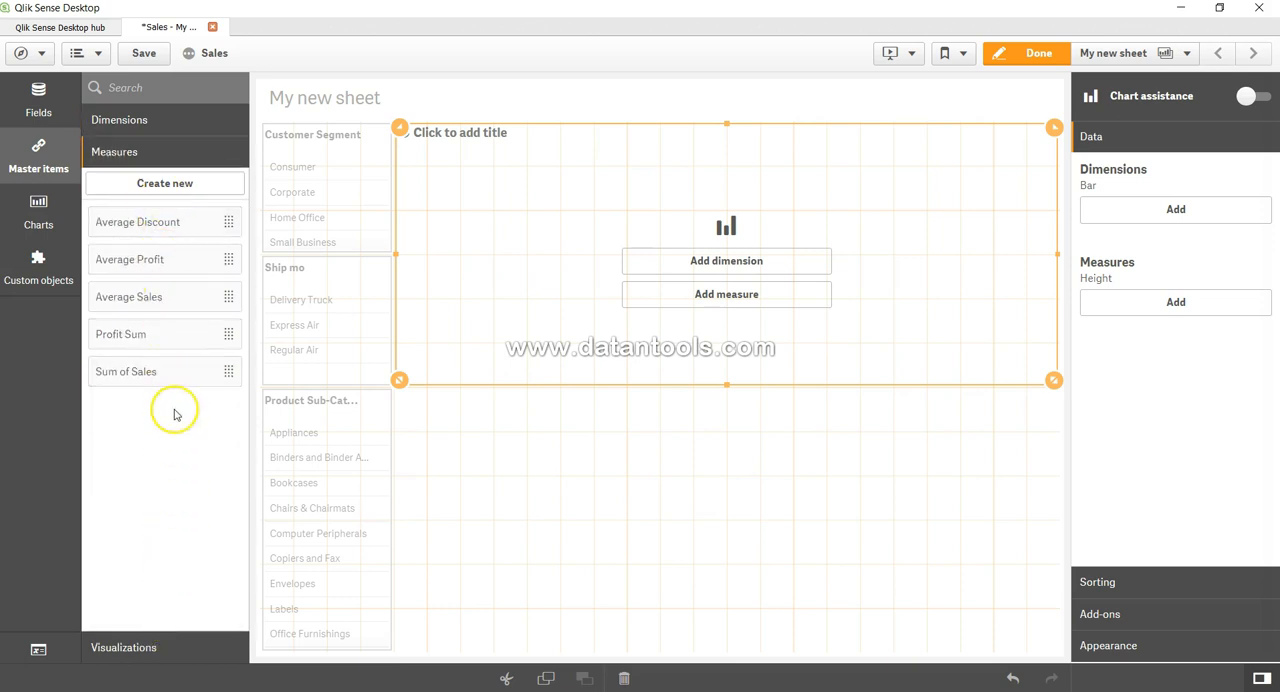
Add Customer Segment as the bar chart's dimension and Profit Sum as its measure.
left_click(748, 272)
left_click(896, 221)
left_click(776, 300)
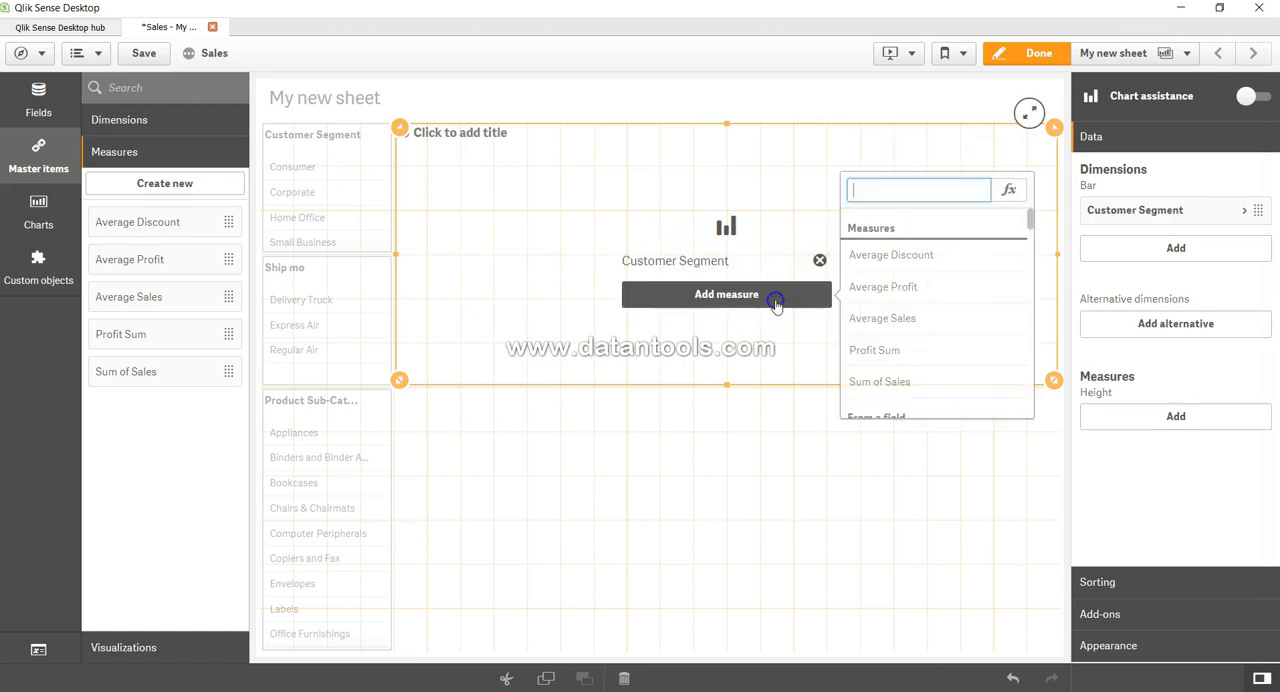
left_click(879, 362)
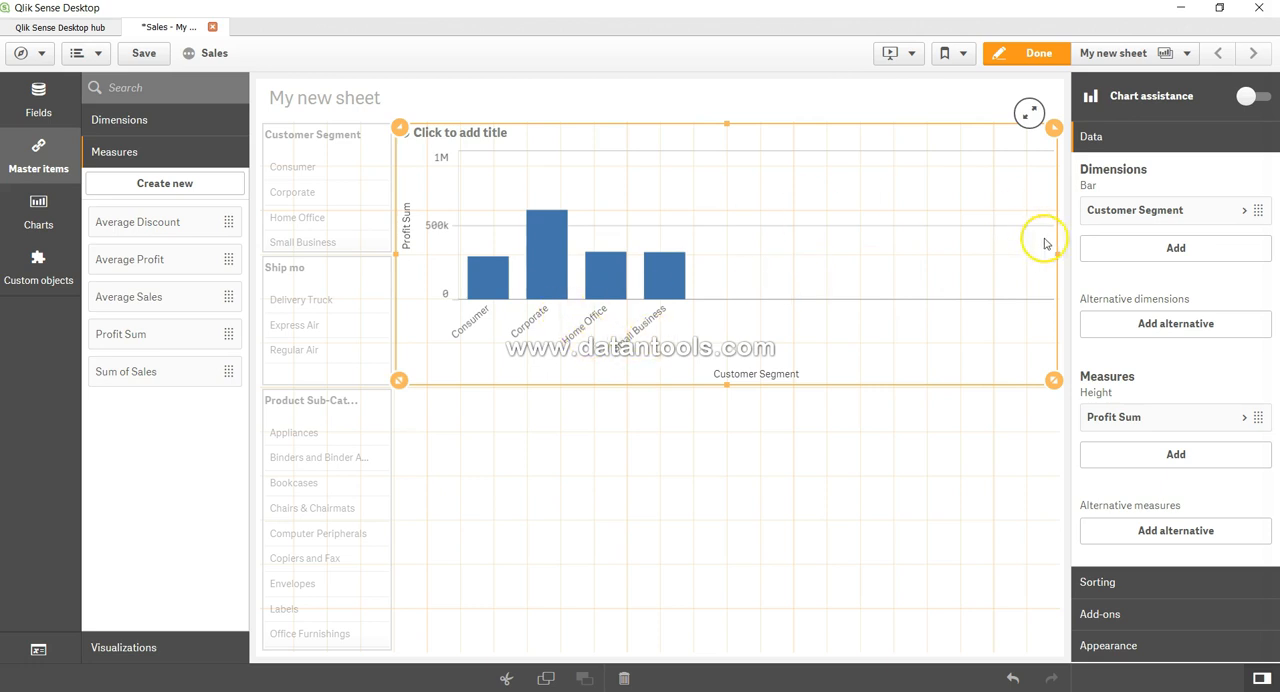
Narrow the bar chart to roughly two fifths of its width by moving its outer edge towards the filter panes.
left_click_drag(1058, 256, 630, 283)
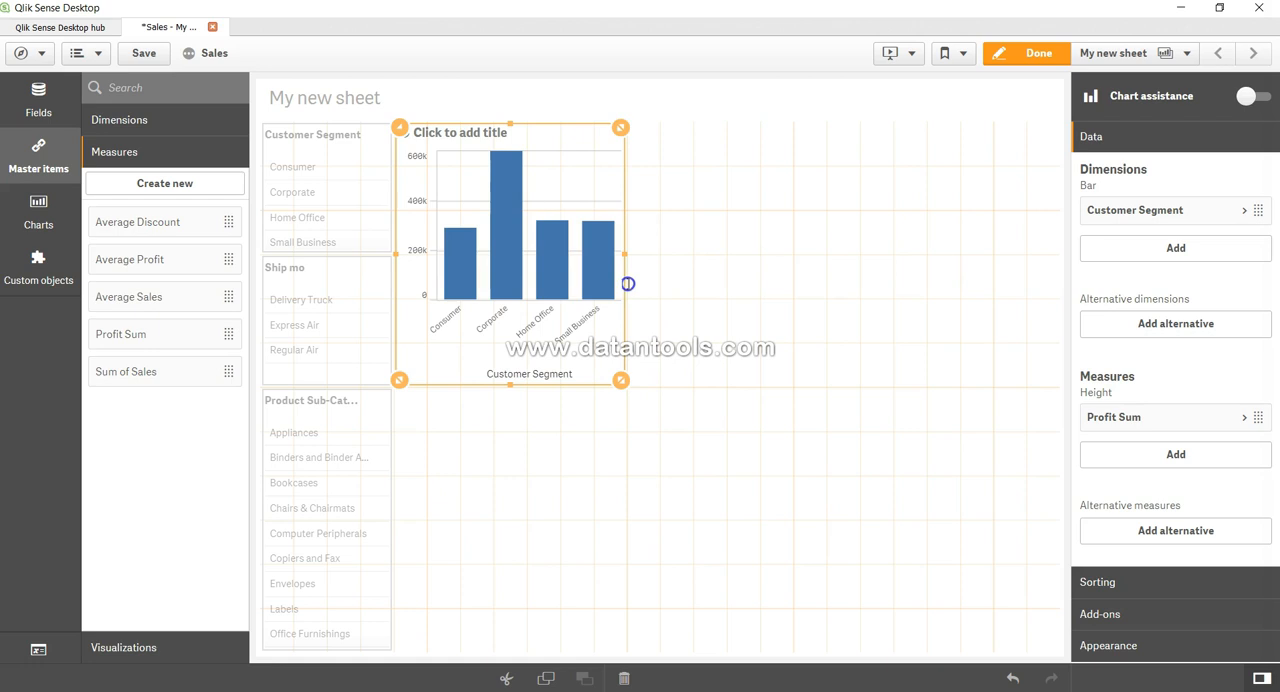
left_click_drag(639, 283, 647, 285)
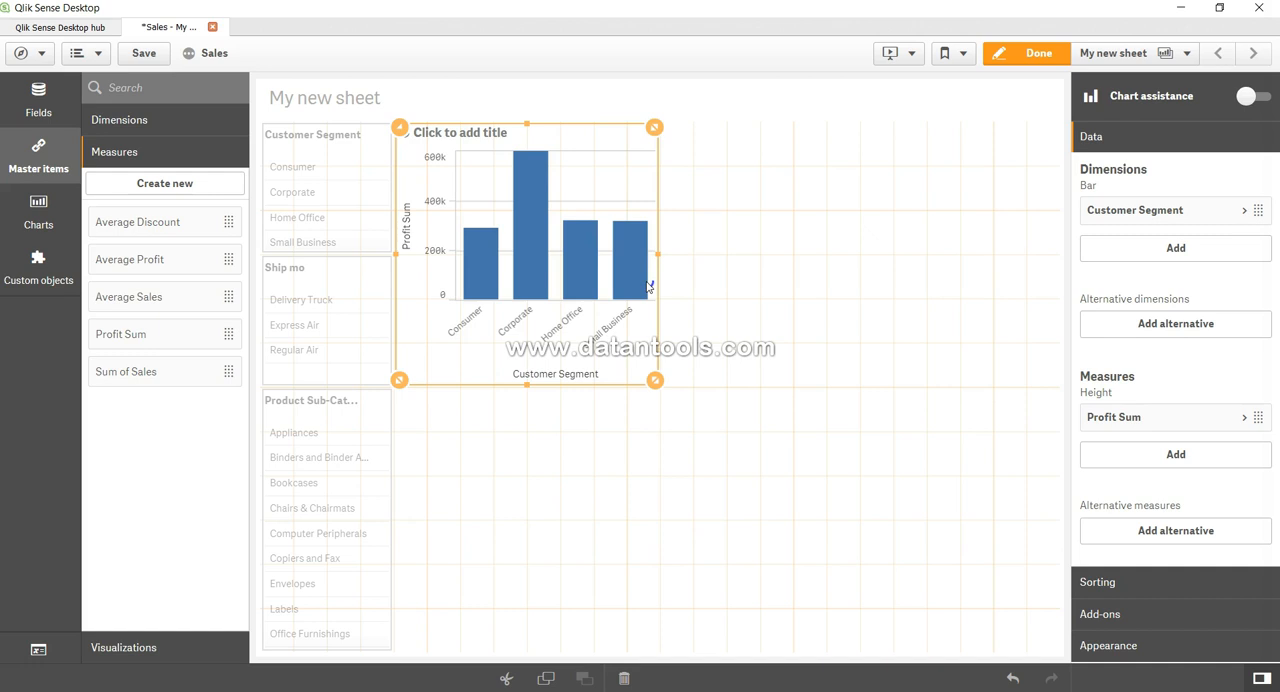
left_click(676, 285)
left_click(1178, 370)
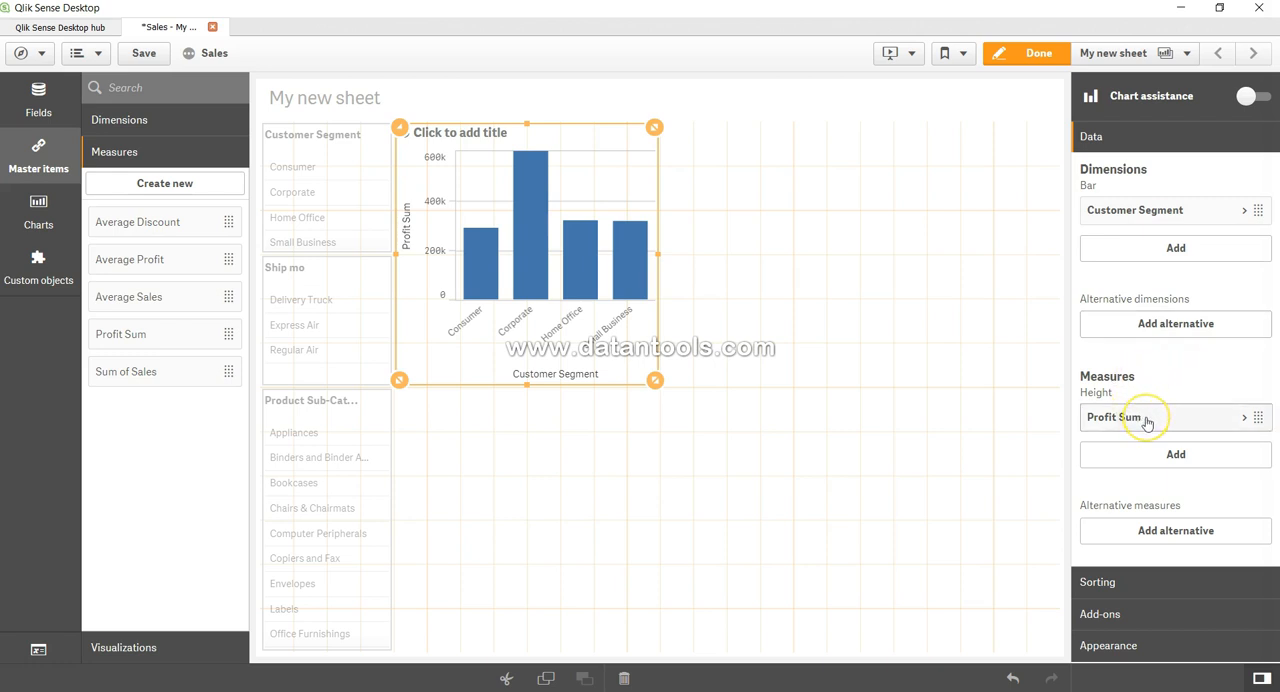
left_click(1174, 456)
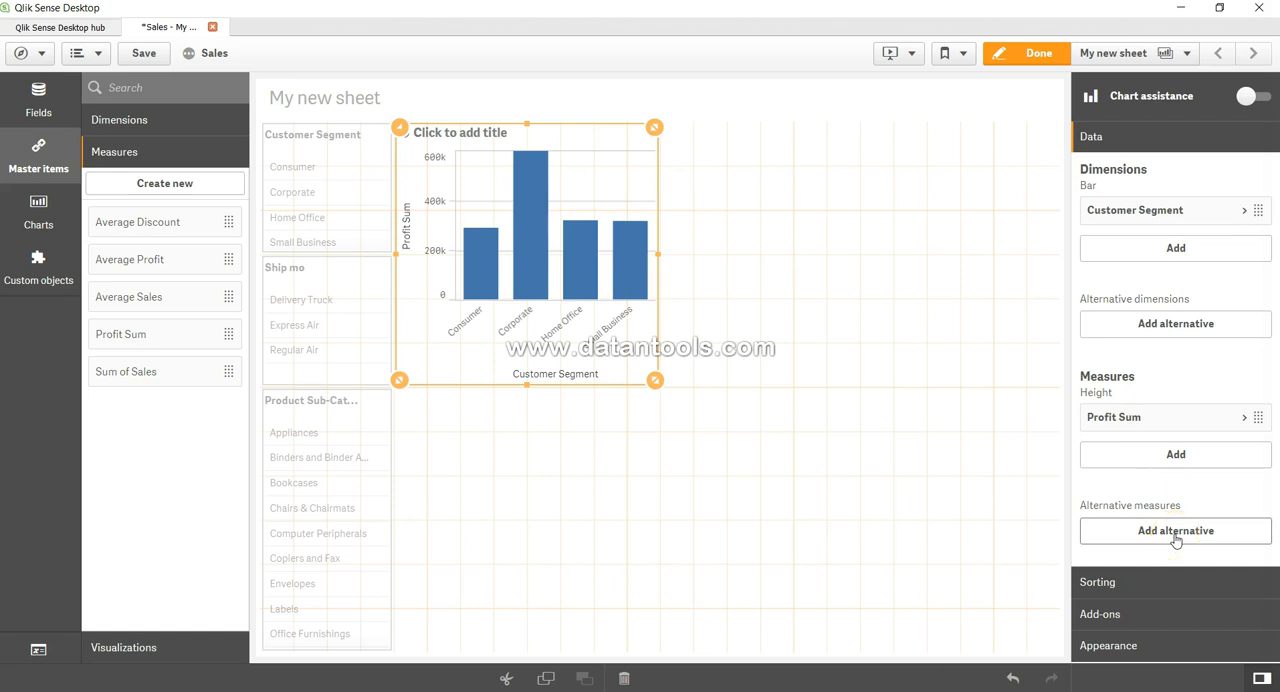
Switch the chart's sorting of both Customer Segment and Profit Sum from auto to custom.
left_click(1161, 588)
left_click(1161, 588)
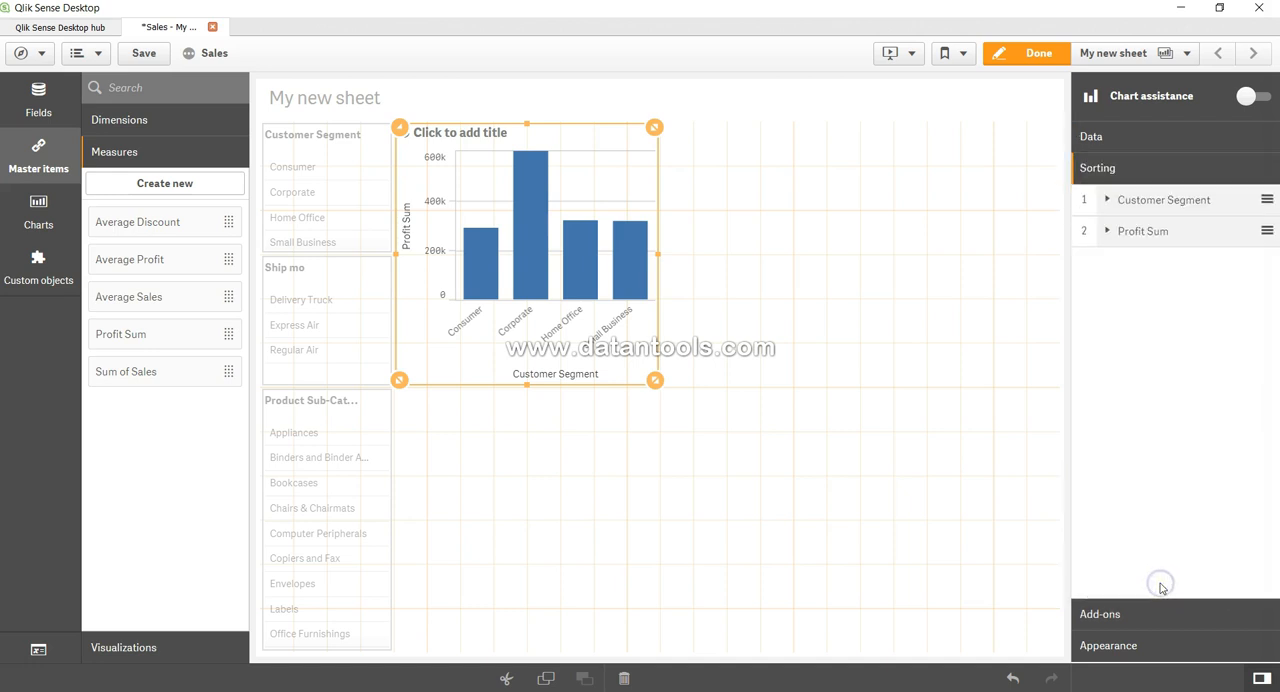
left_click(1105, 200)
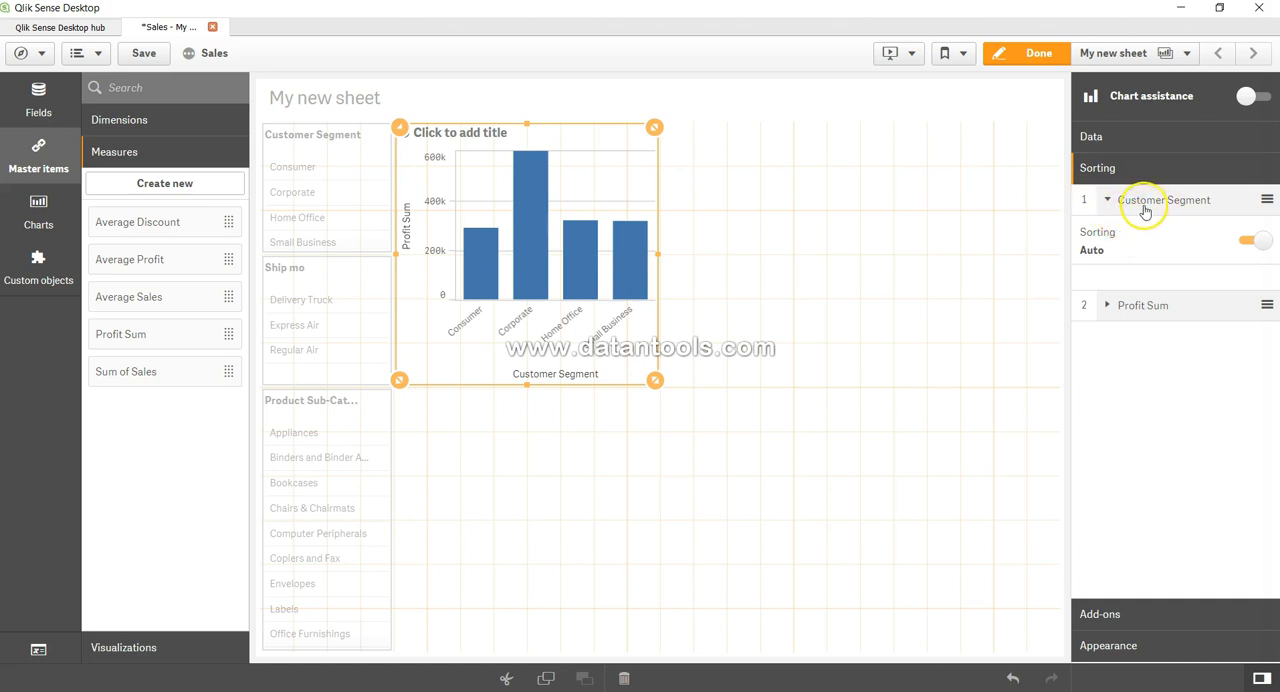
left_click(1252, 241)
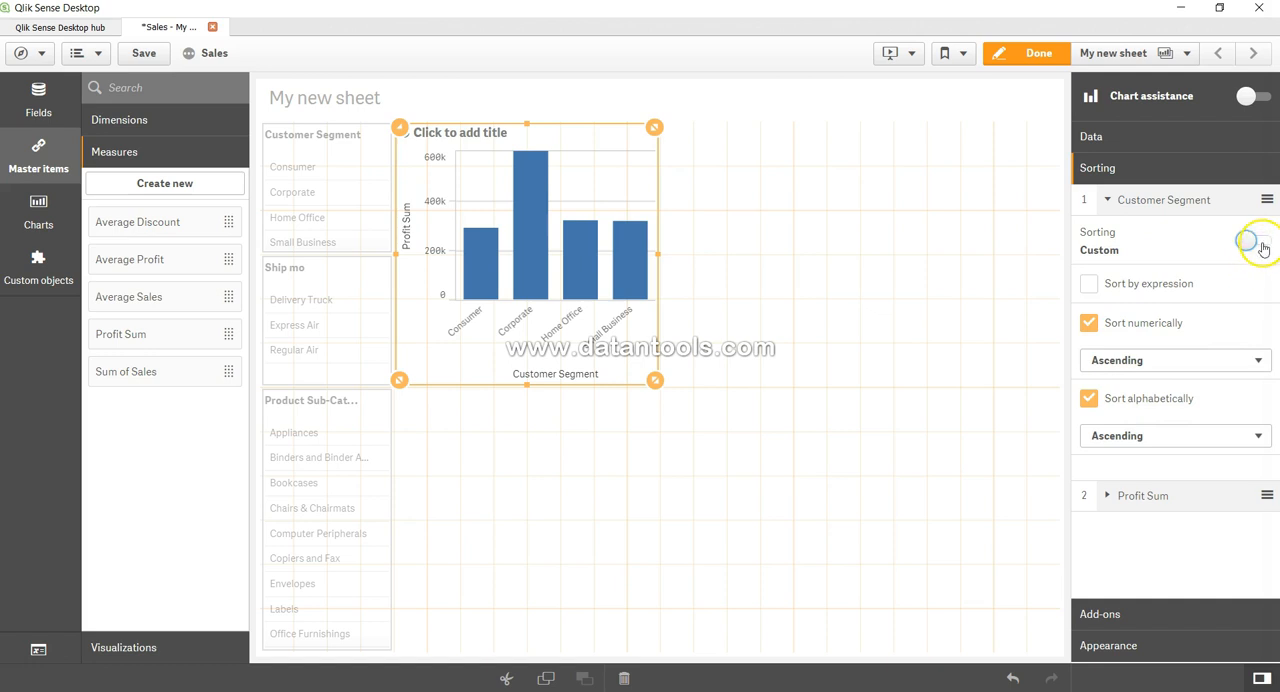
left_click(1108, 496)
left_click(1247, 537)
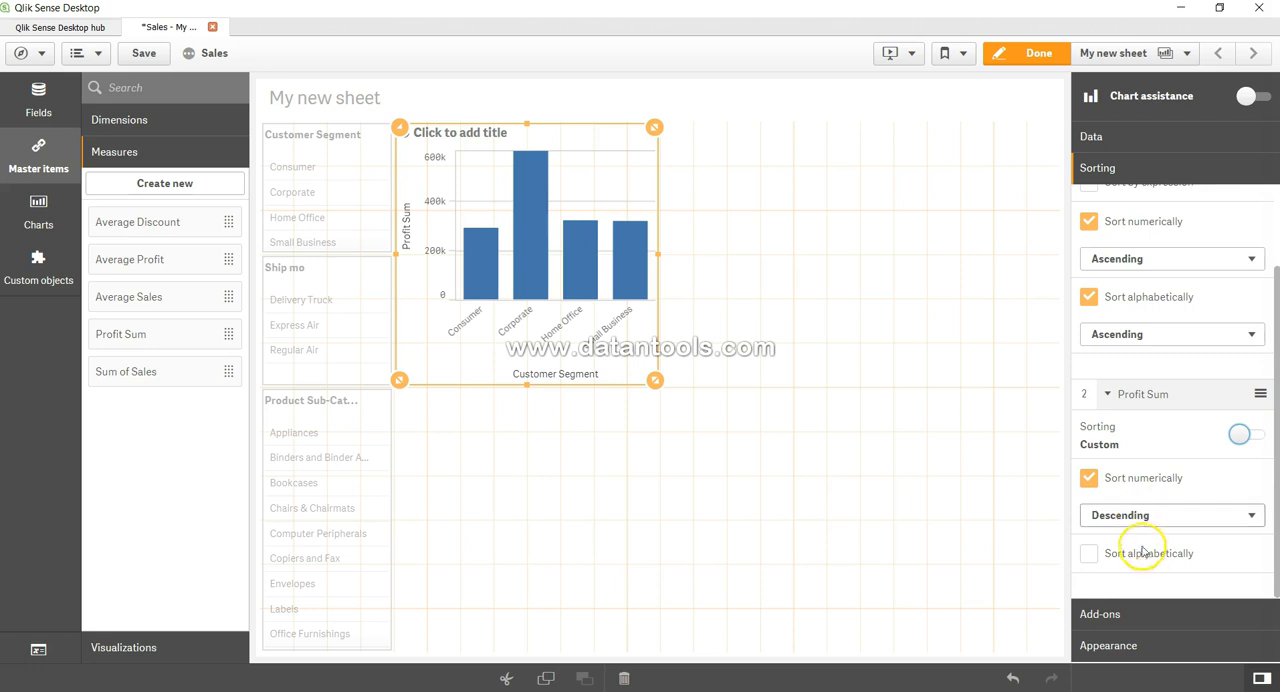
Return the sorting of Profit Sum and Customer Segment to auto and collapse both sorting entries.
scroll(1203, 485, "up", 2)
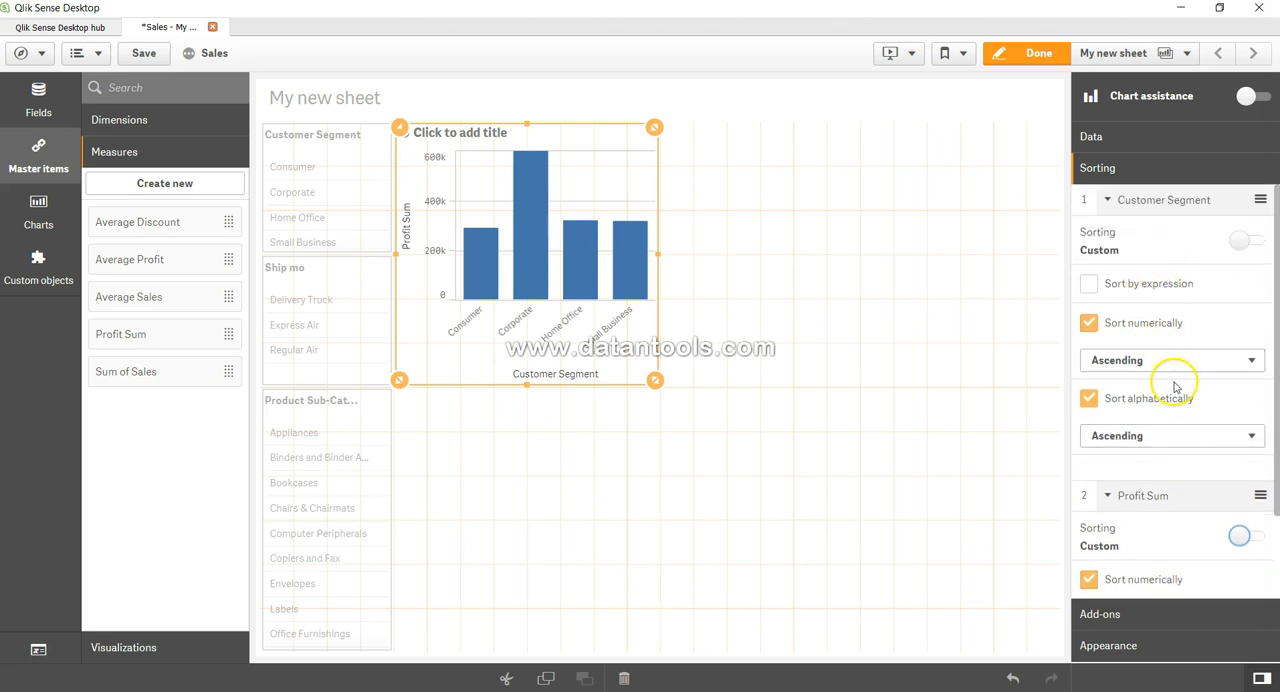
left_click(1253, 540)
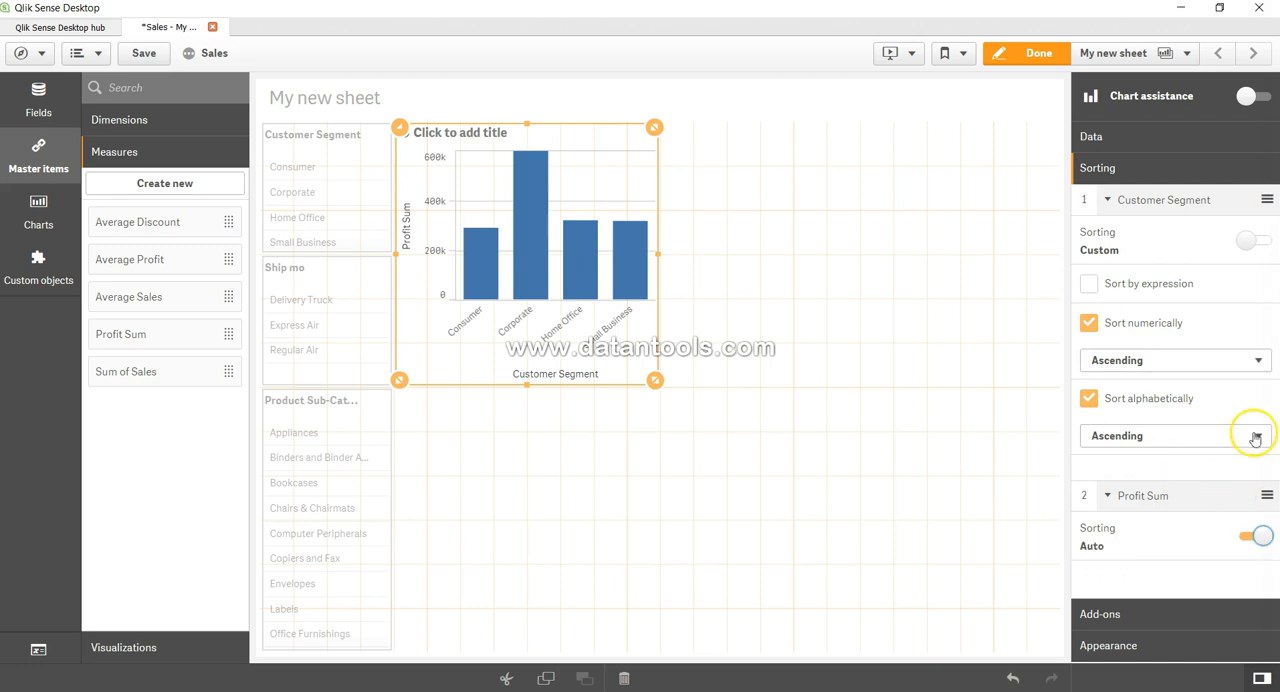
left_click(1262, 245)
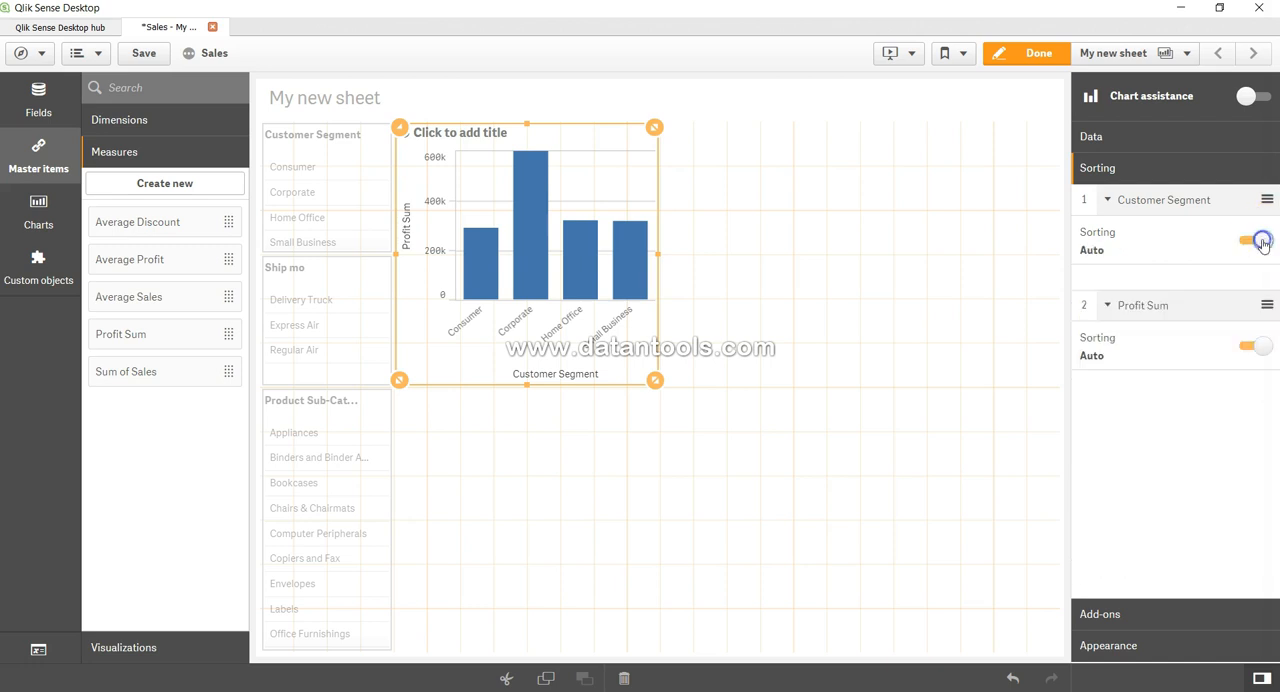
left_click(1123, 203)
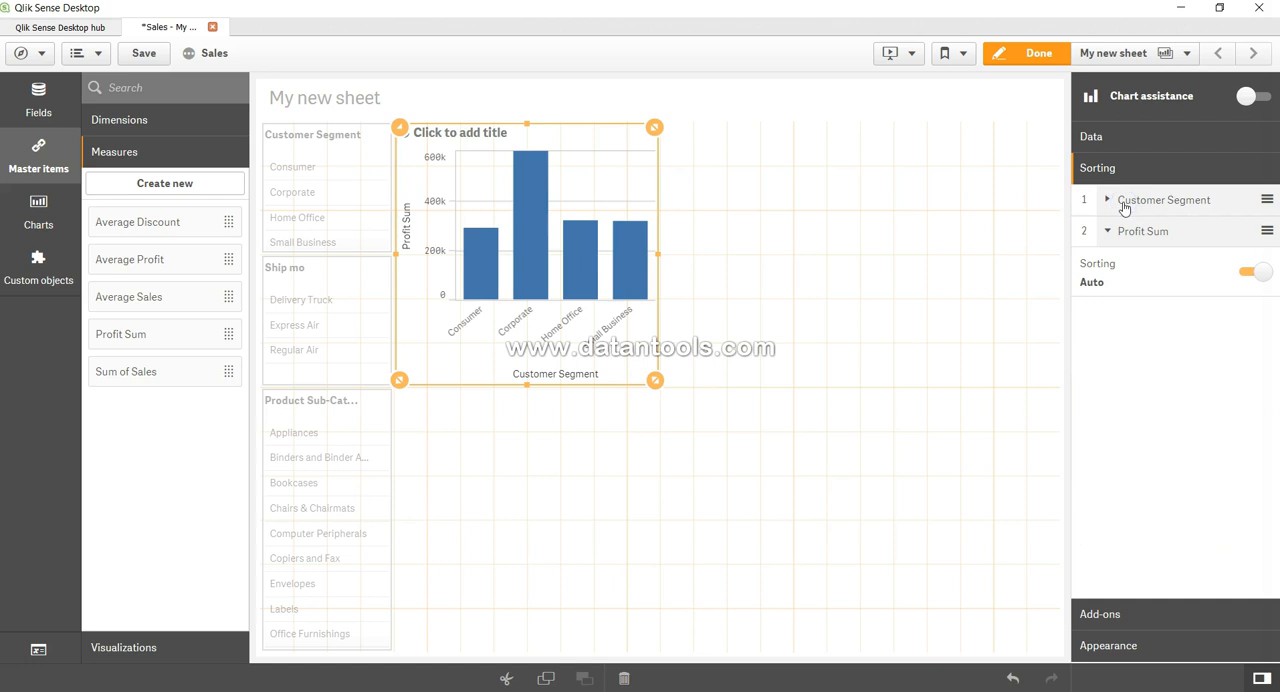
left_click(1107, 233)
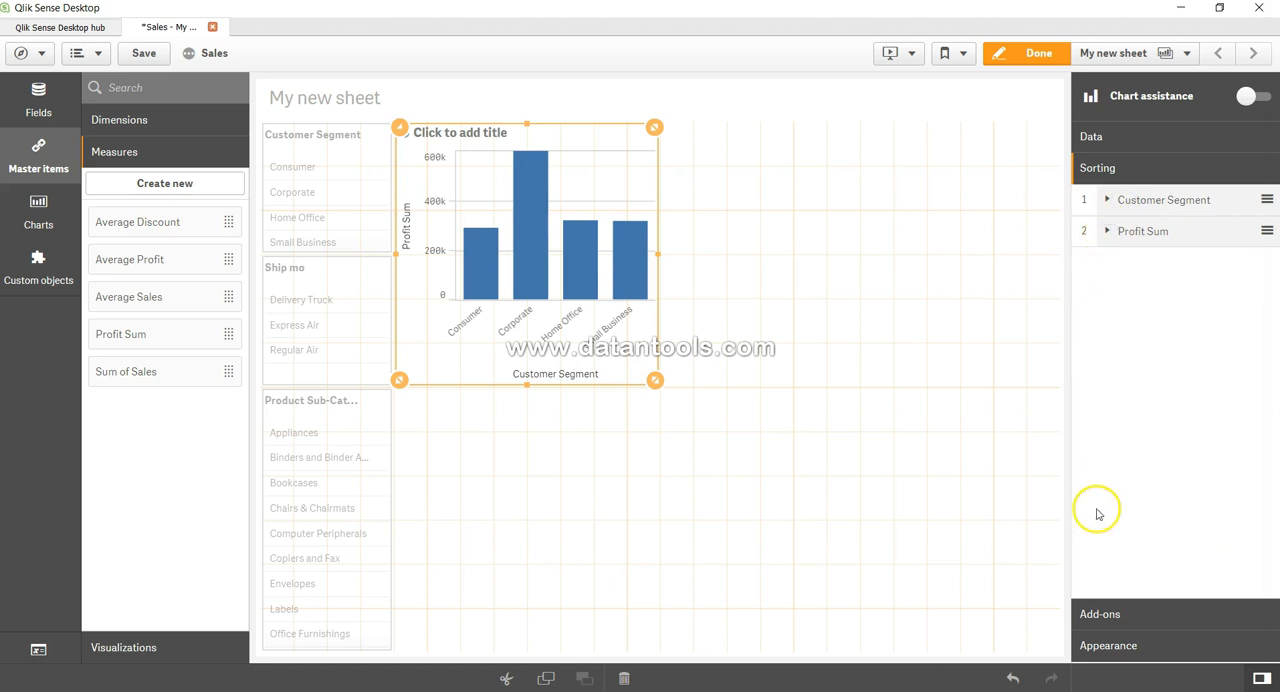
Exclude zero values in the chart's data handling and include them again, leaving the calculation condition empty.
left_click(1120, 612)
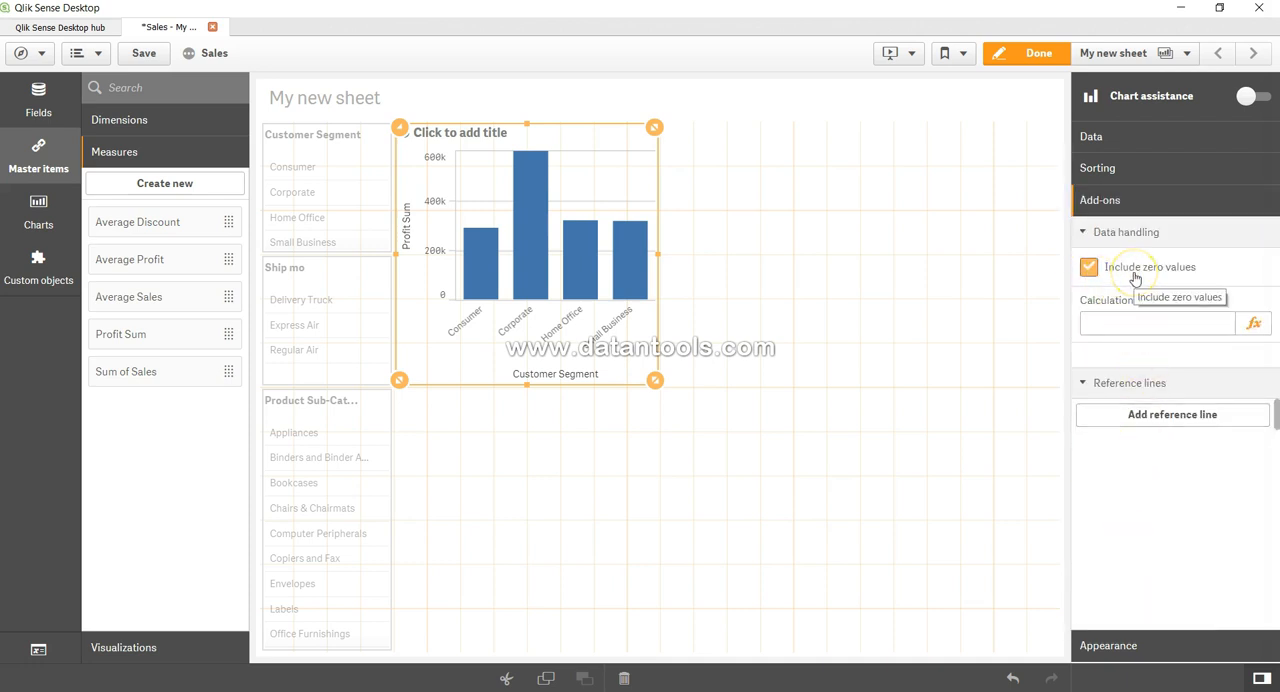
left_click(1095, 273)
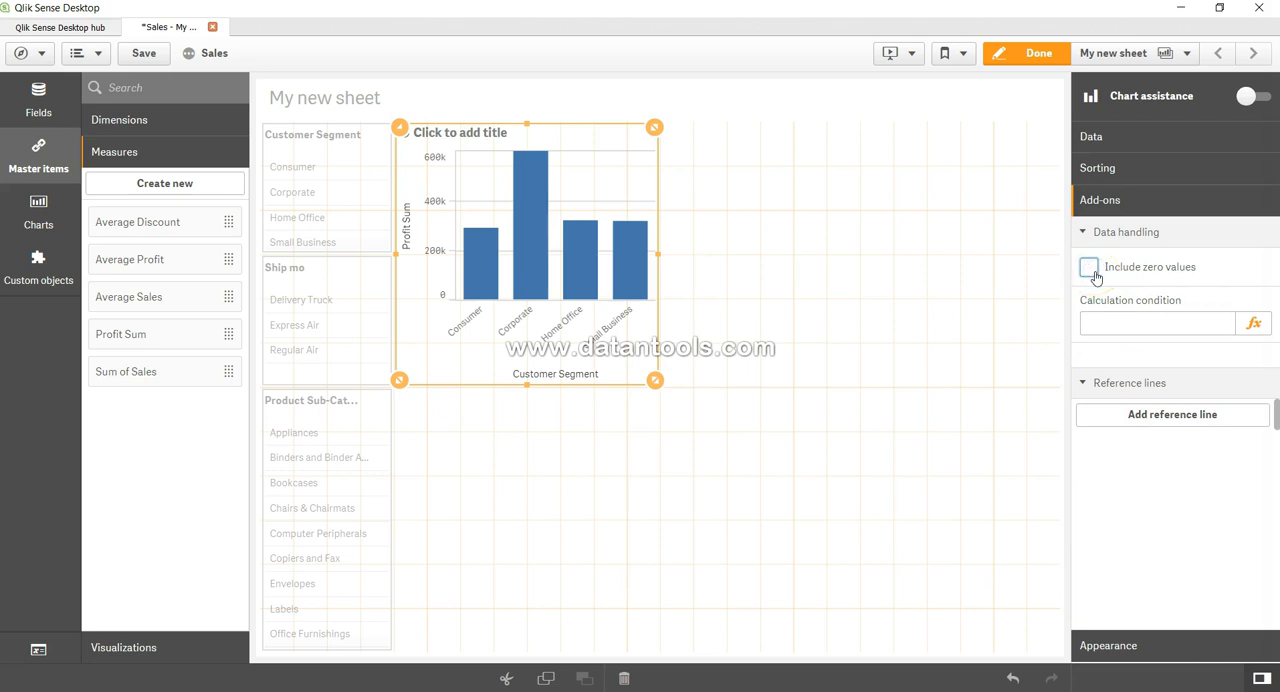
left_click(1104, 324)
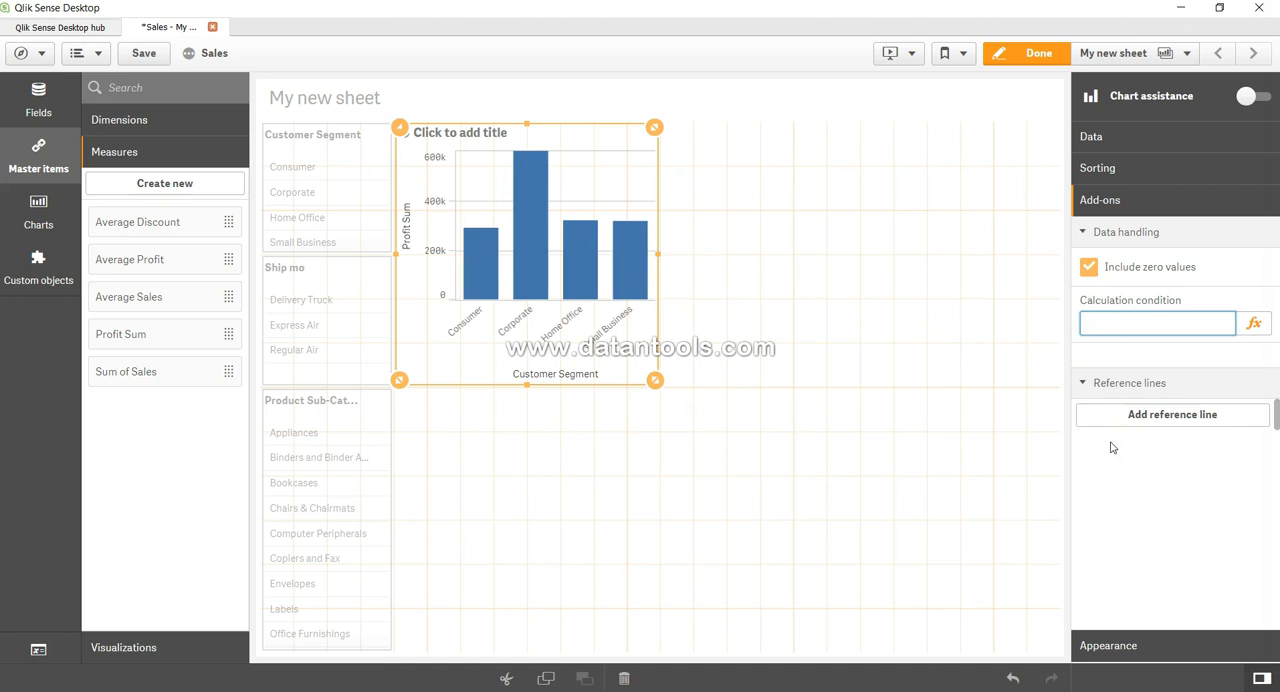
left_click(1075, 470)
Add a reference line to the bar chart and delete it again.
left_click(1165, 419)
scroll(1171, 486, "down", 2)
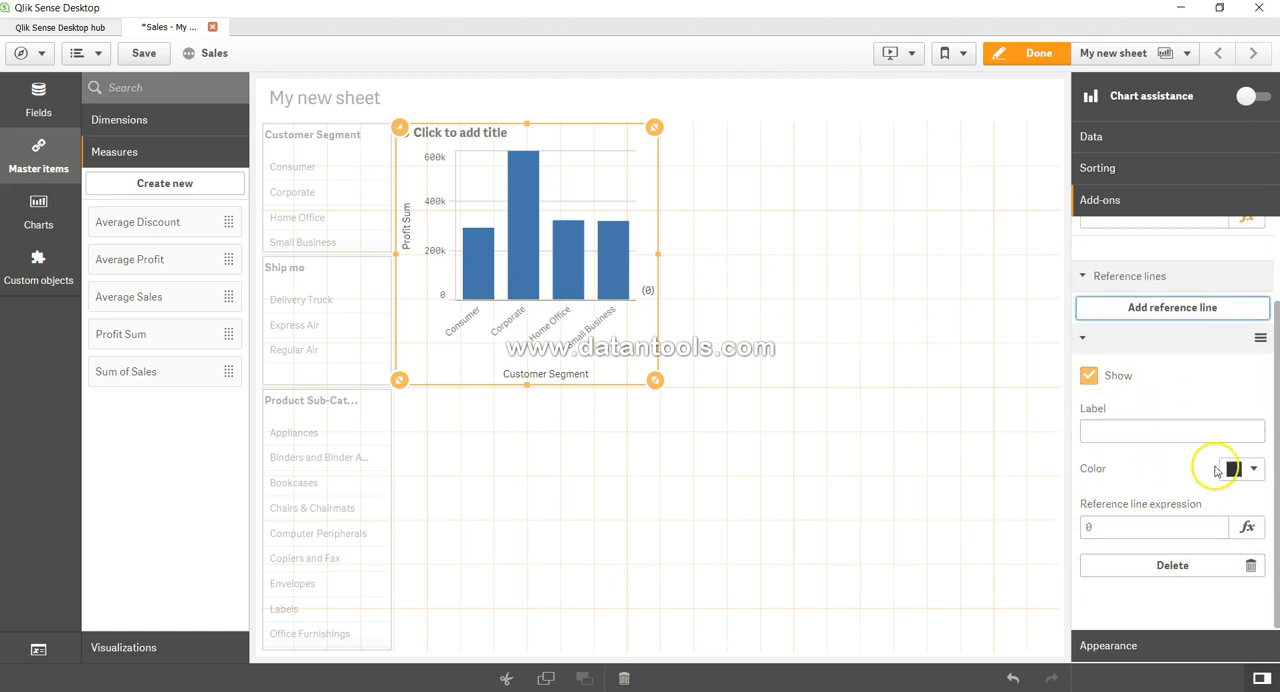
left_click(1185, 569)
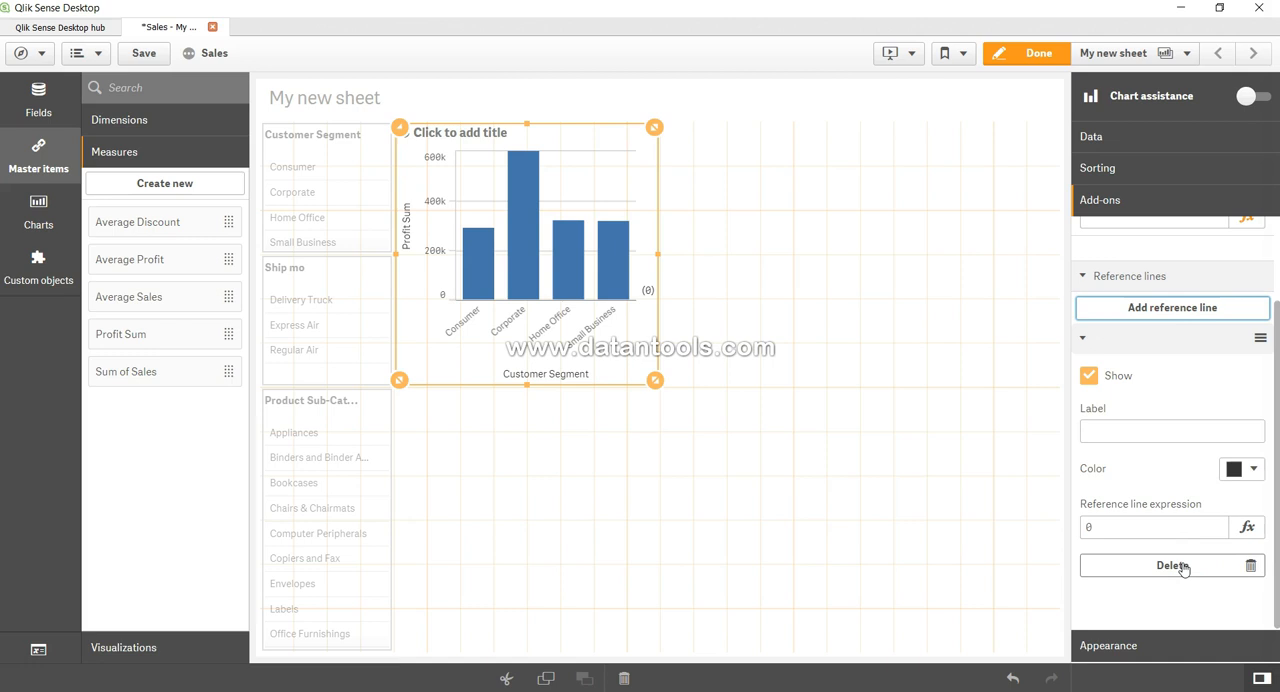
left_click(1183, 568)
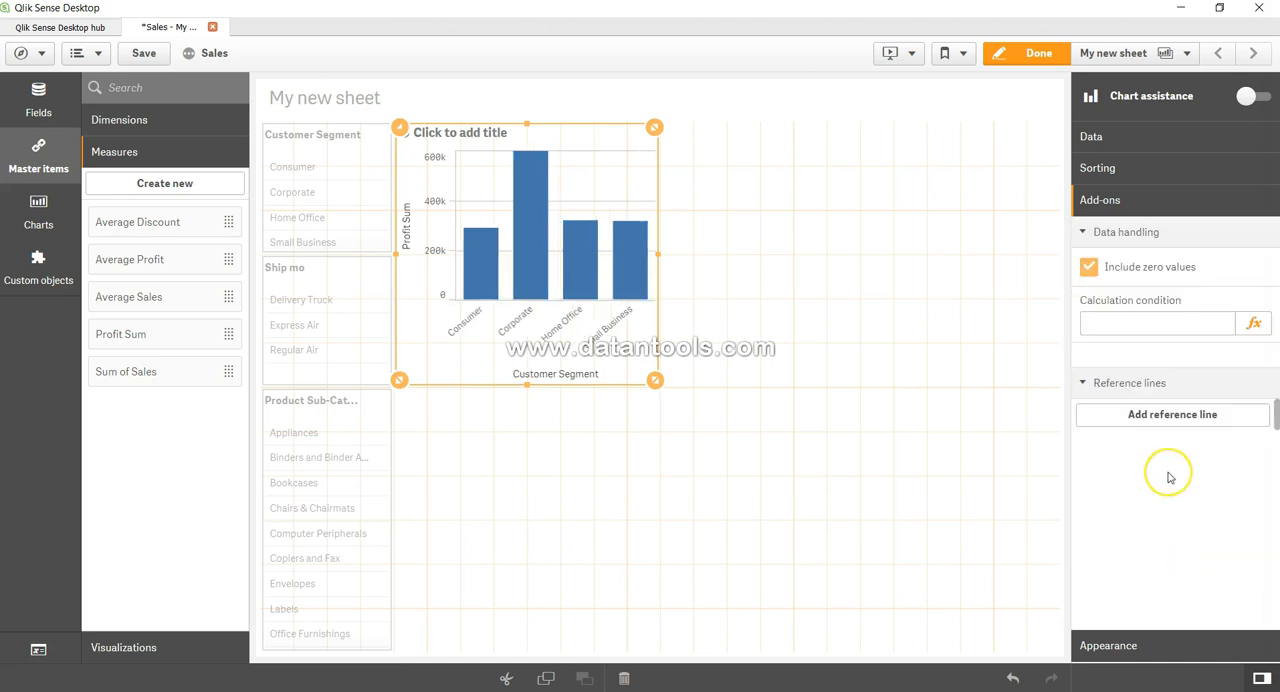
Review the bar chart's general appearance options for titles, subtitle, footnote and details.
left_click(1188, 645)
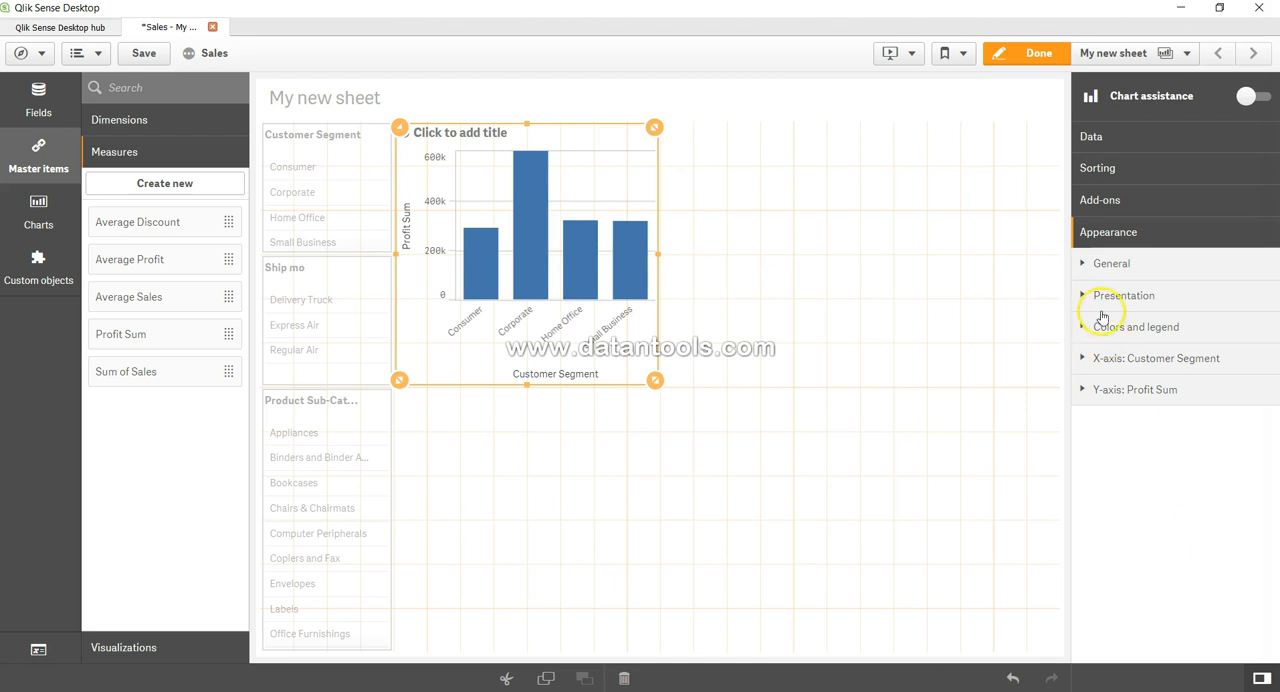
left_click(1096, 267)
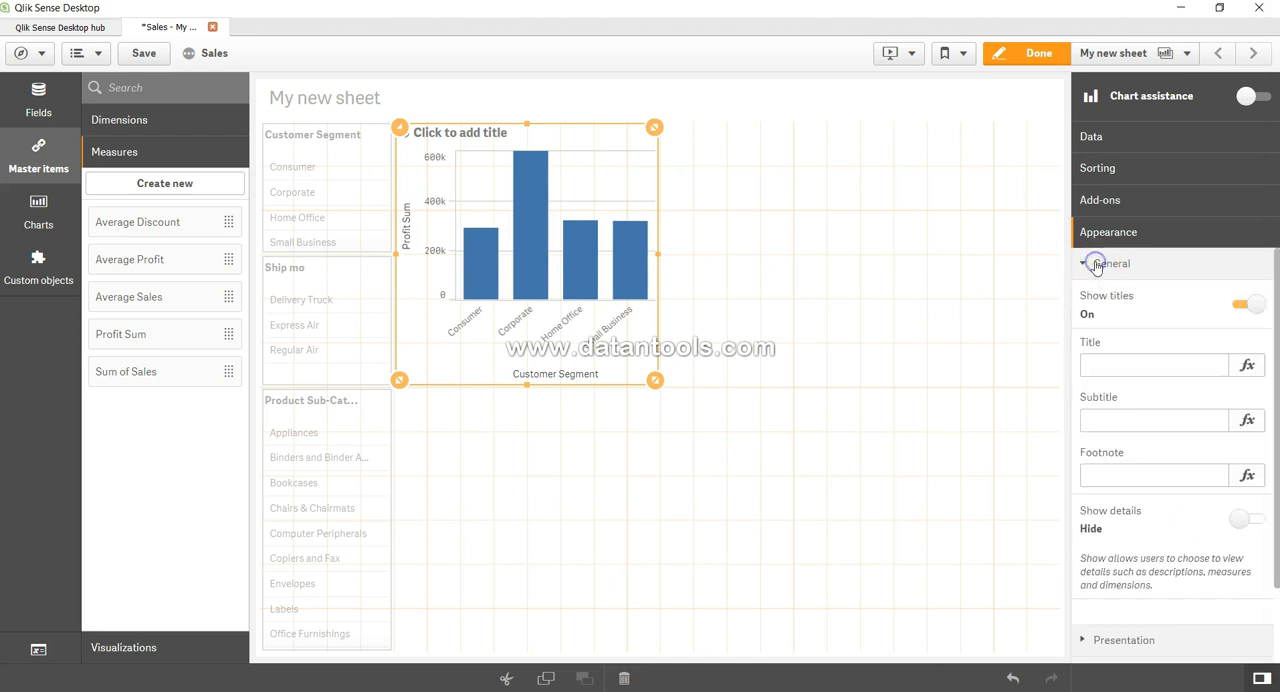
left_click(1104, 365)
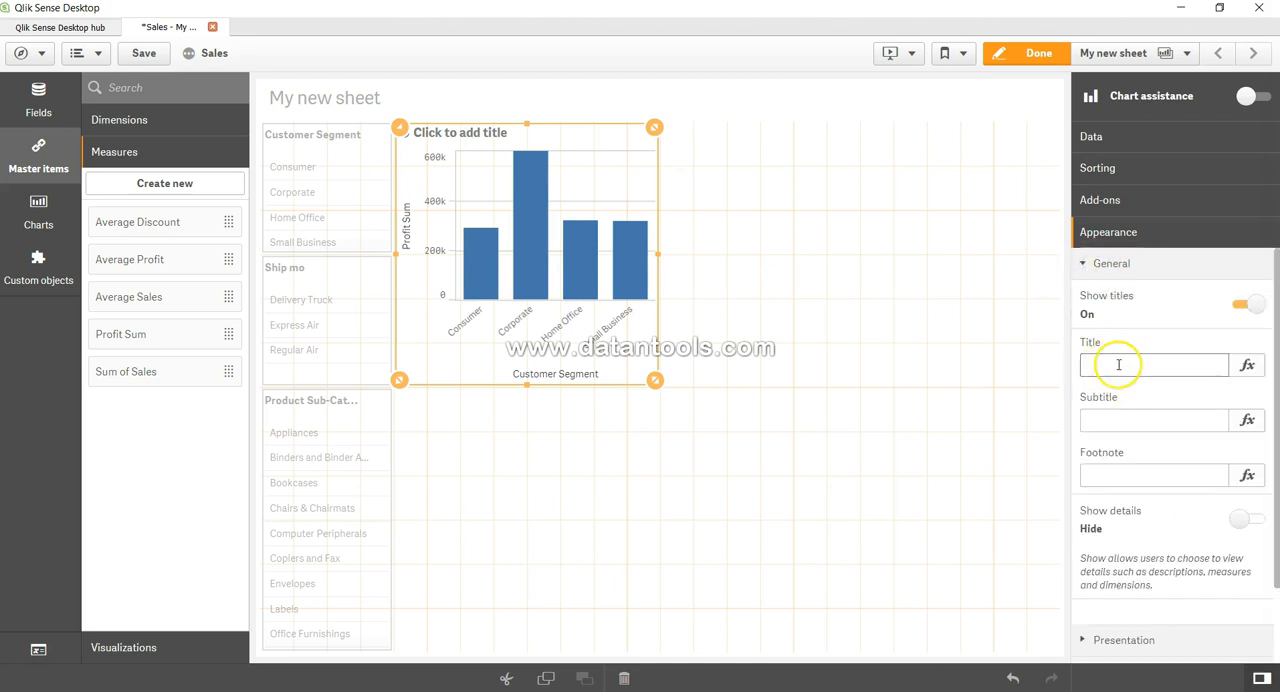
scroll(1120, 471, "down", 2)
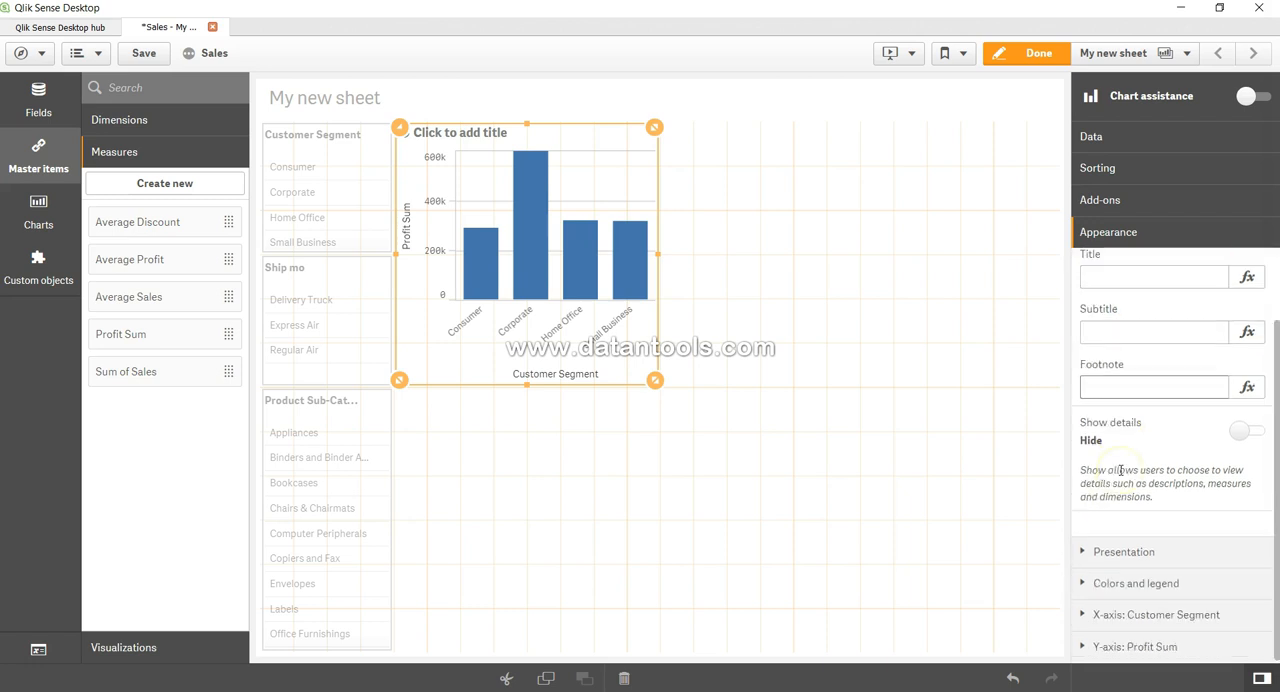
Change the bar chart's presentation to horizontal and back to vertical.
left_click(1122, 553)
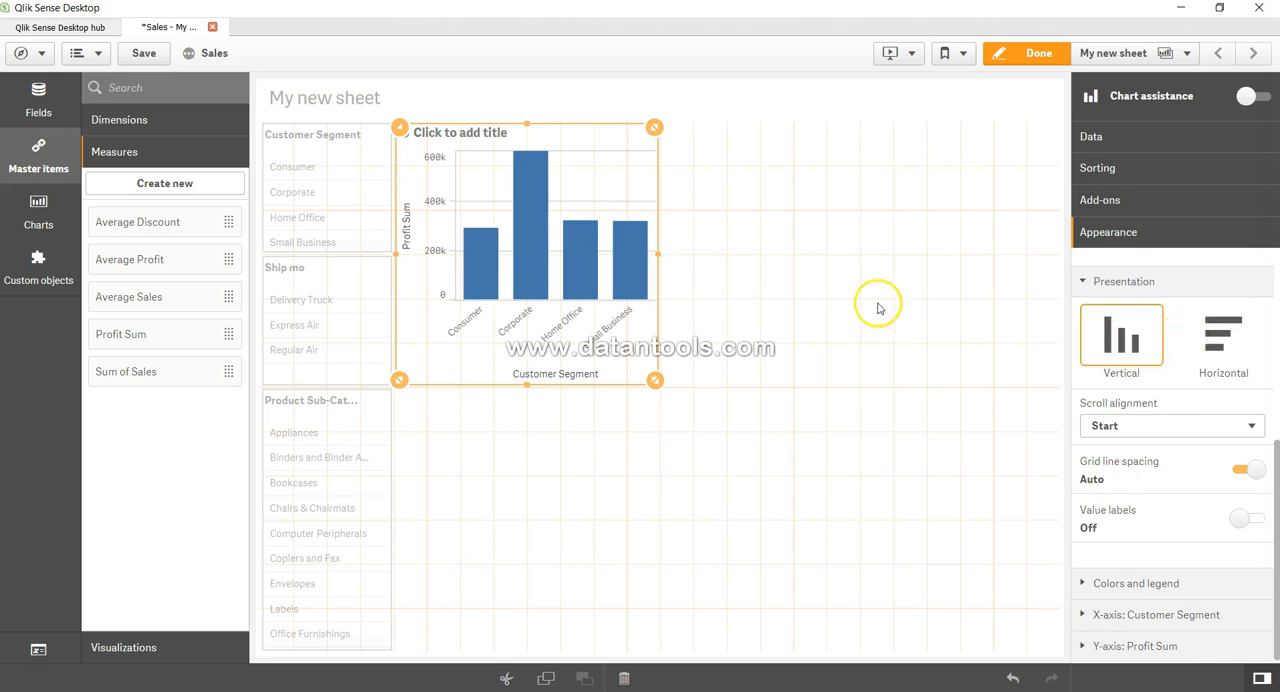
left_click(1229, 345)
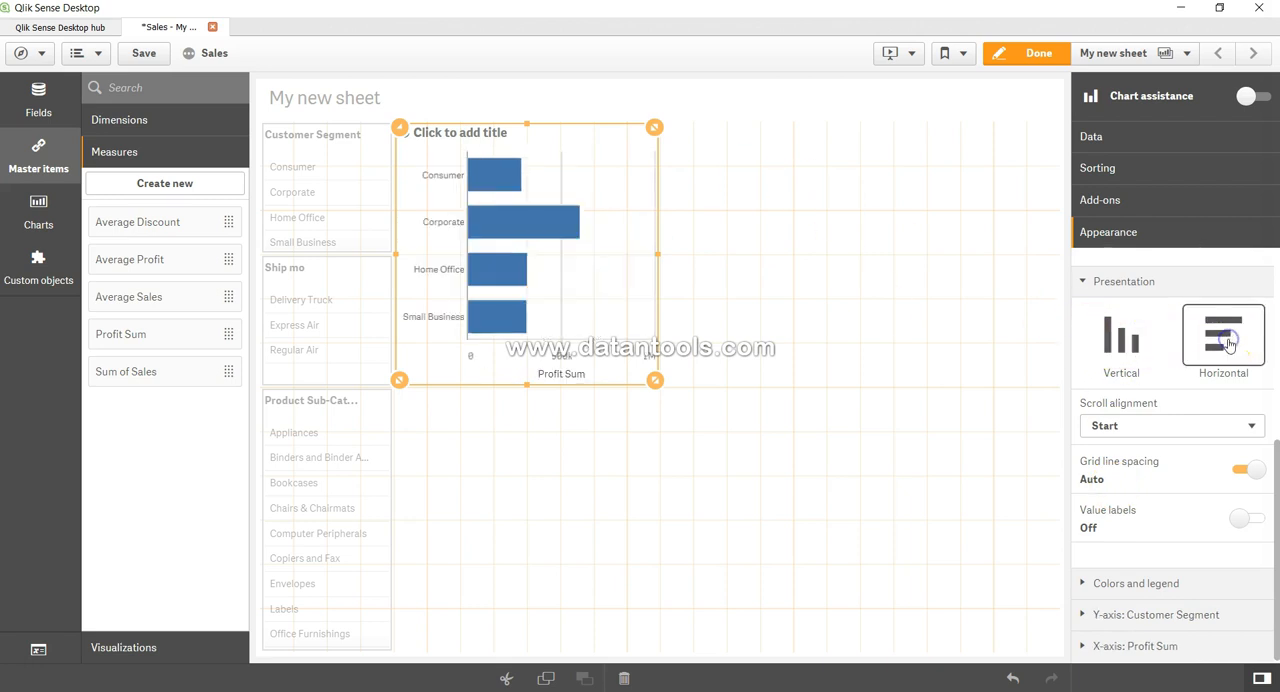
left_click(1135, 347)
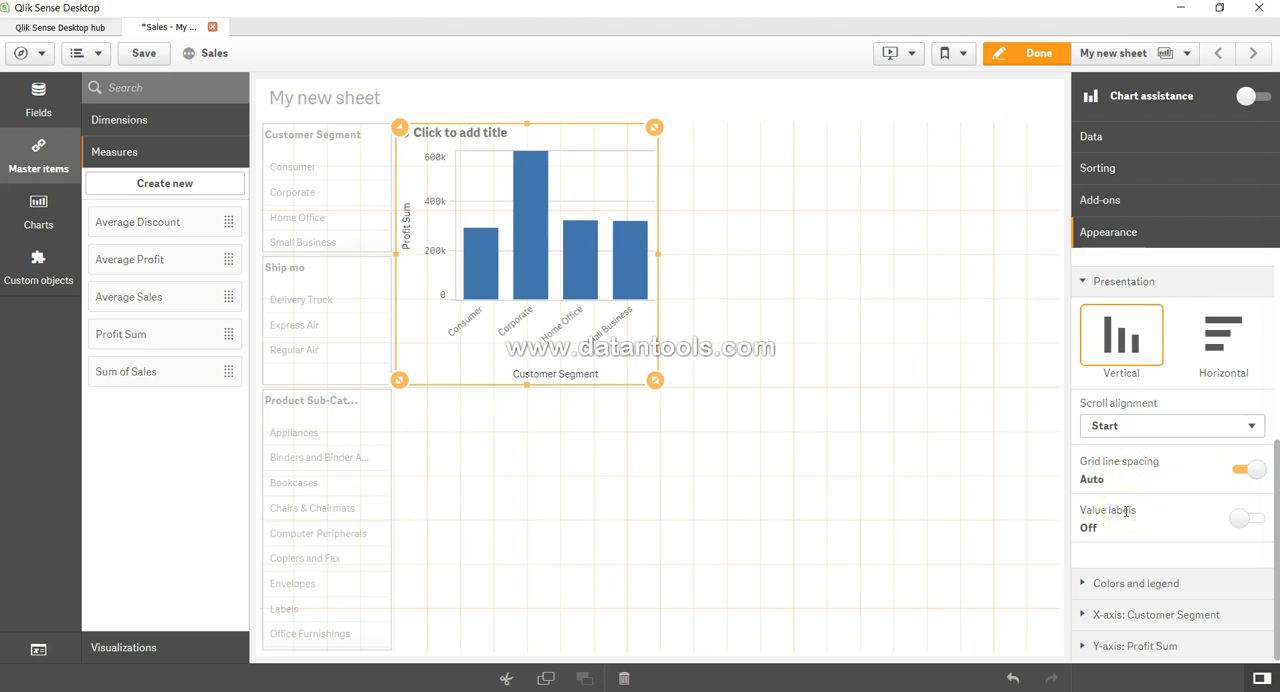
Set the bar chart's value labels to auto and turn them off again.
left_click(1237, 522)
left_click(1240, 522)
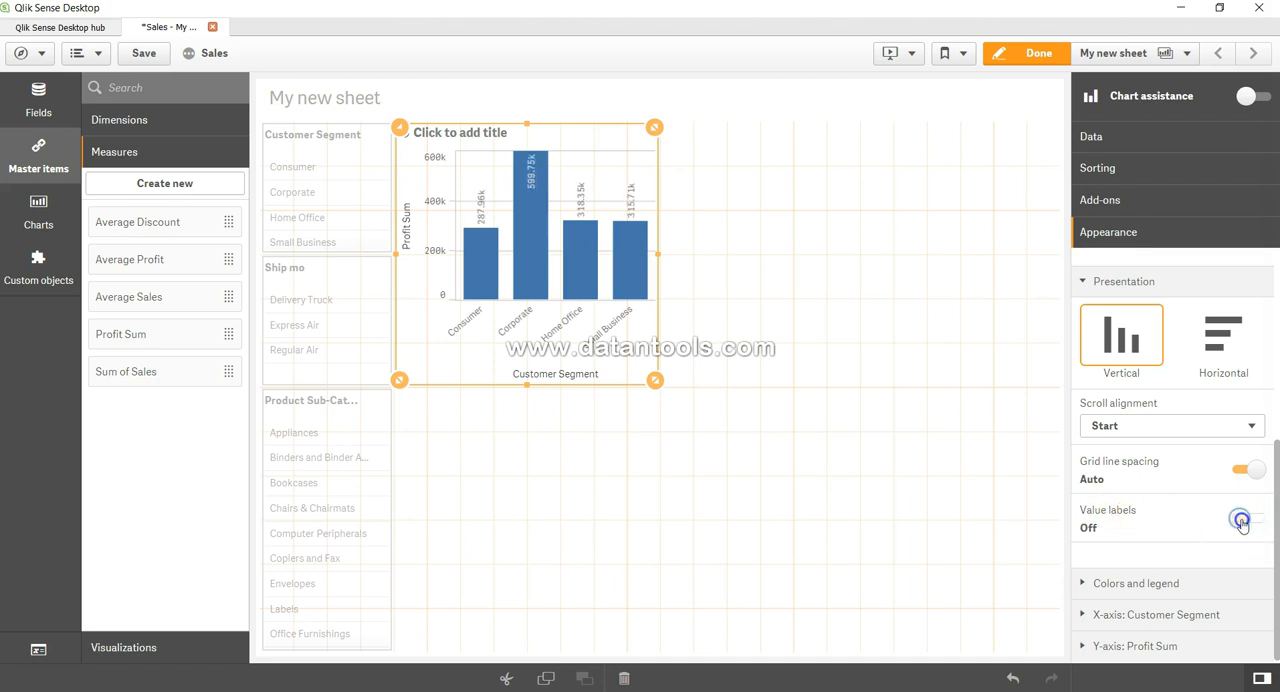
left_click(1240, 522)
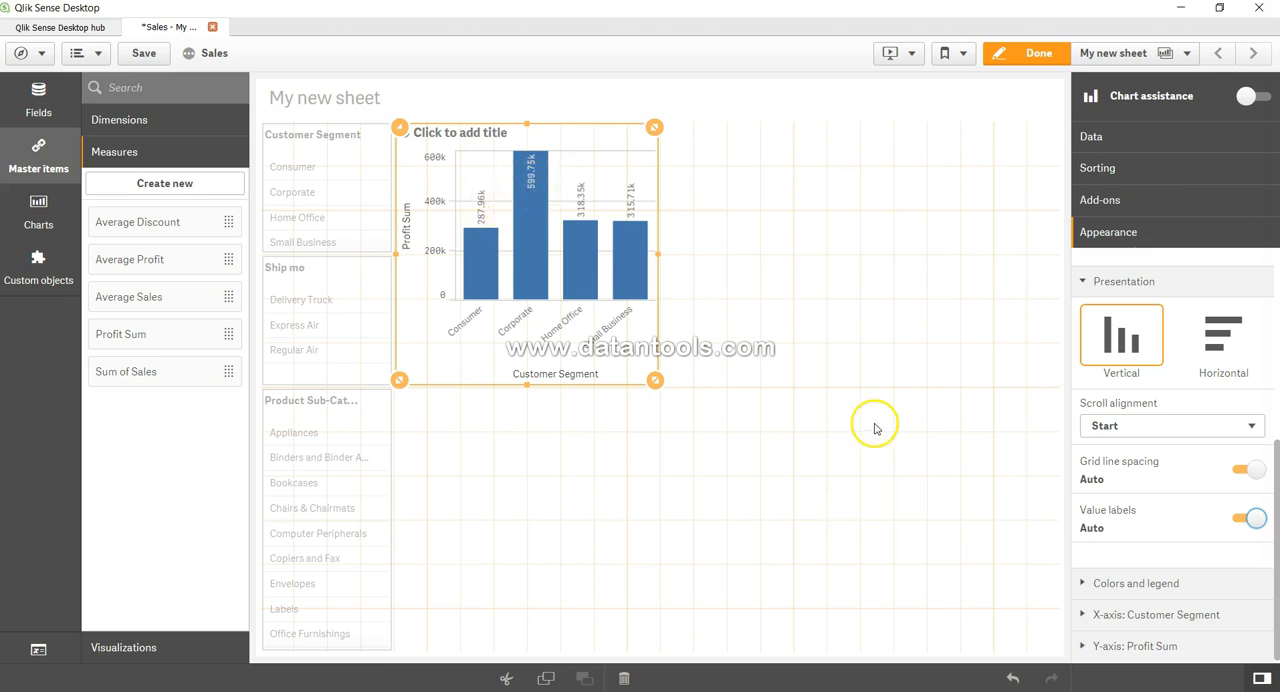
left_click(1241, 524)
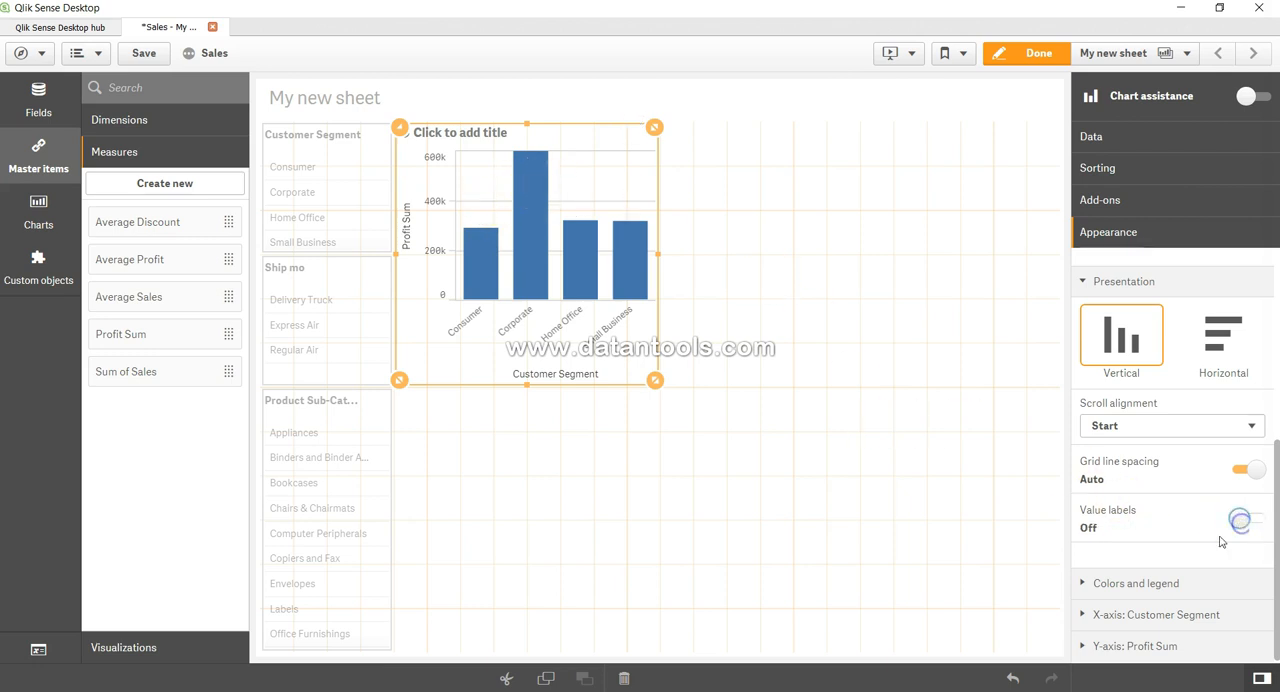
Examine the bar chart's color and legend, X-axis and Y-axis appearance settings, including the scale choices for Profit Sum.
left_click(1177, 588)
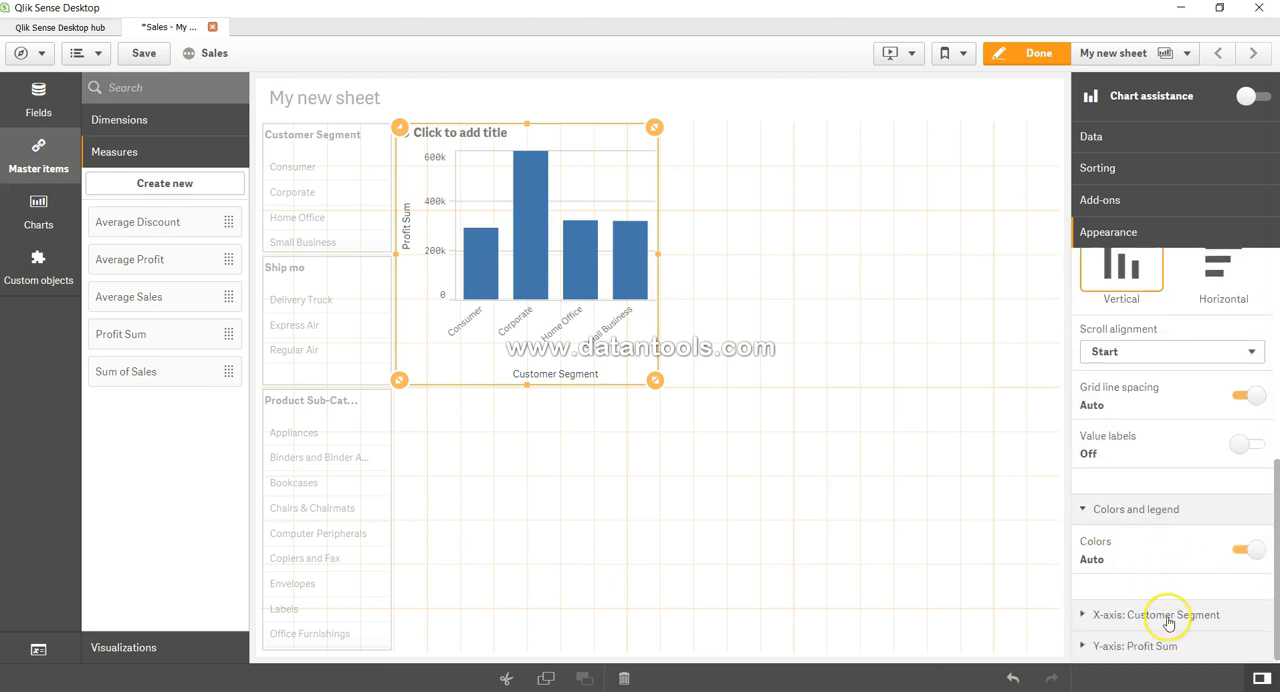
left_click(1167, 619)
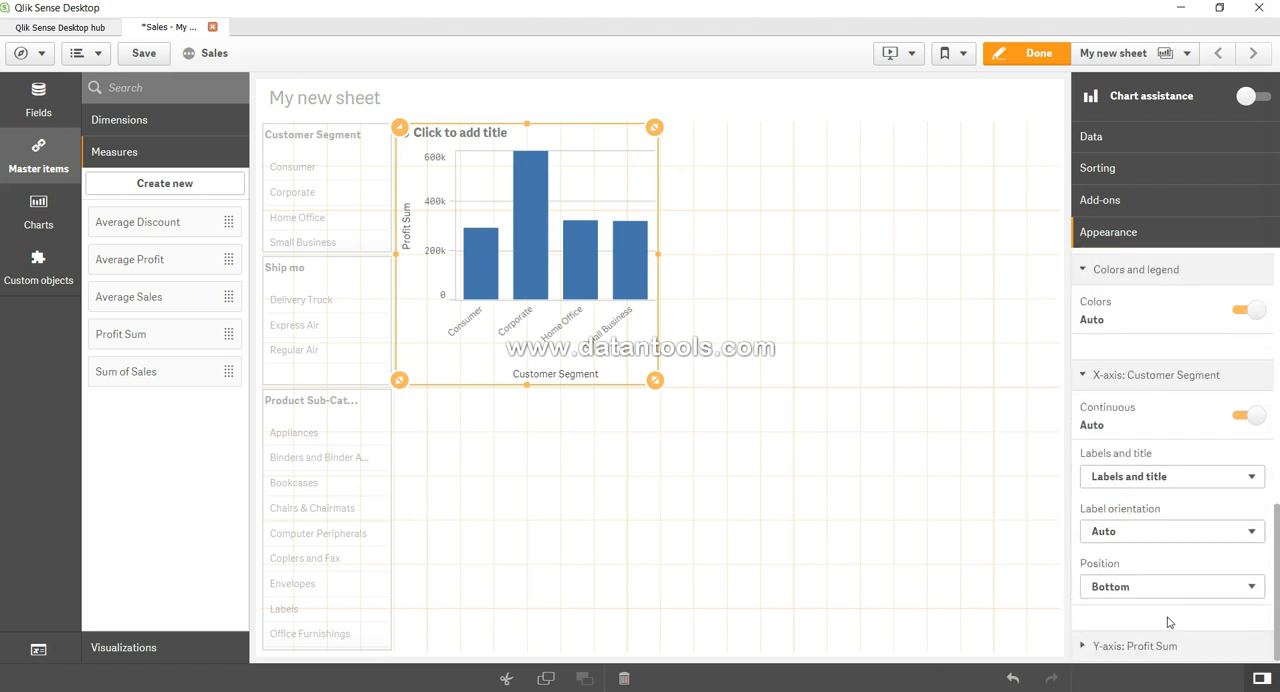
left_click(1136, 643)
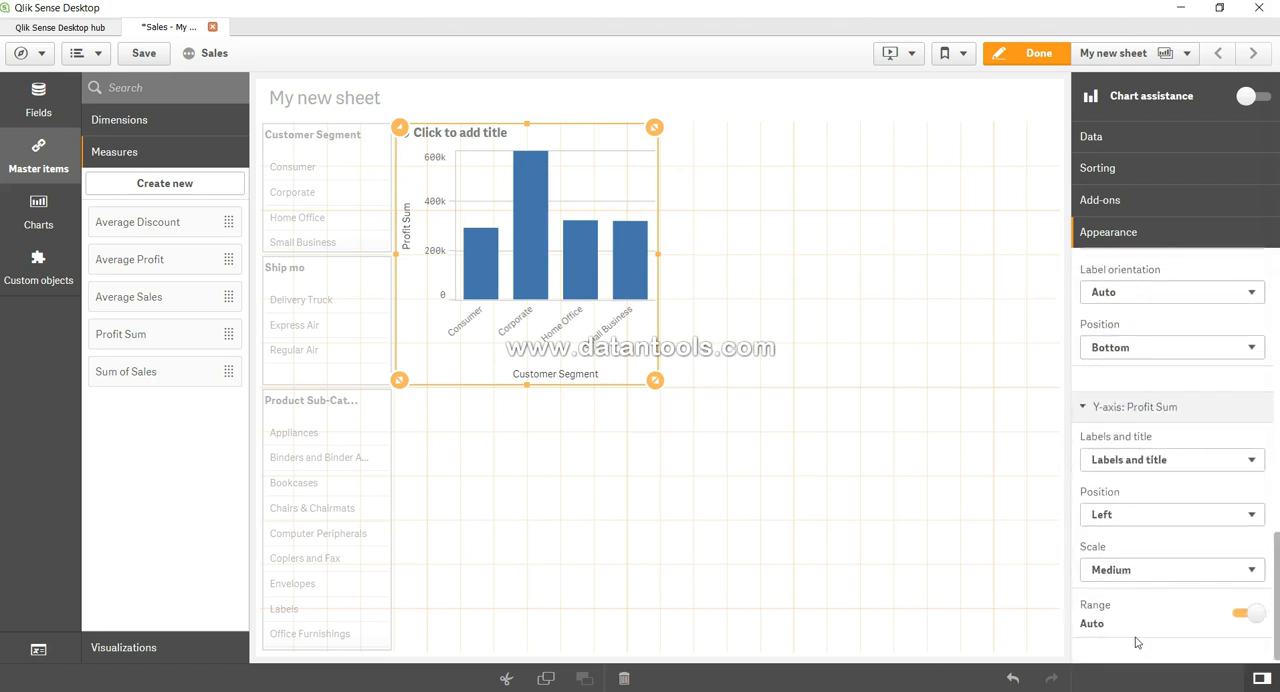
left_click(1148, 568)
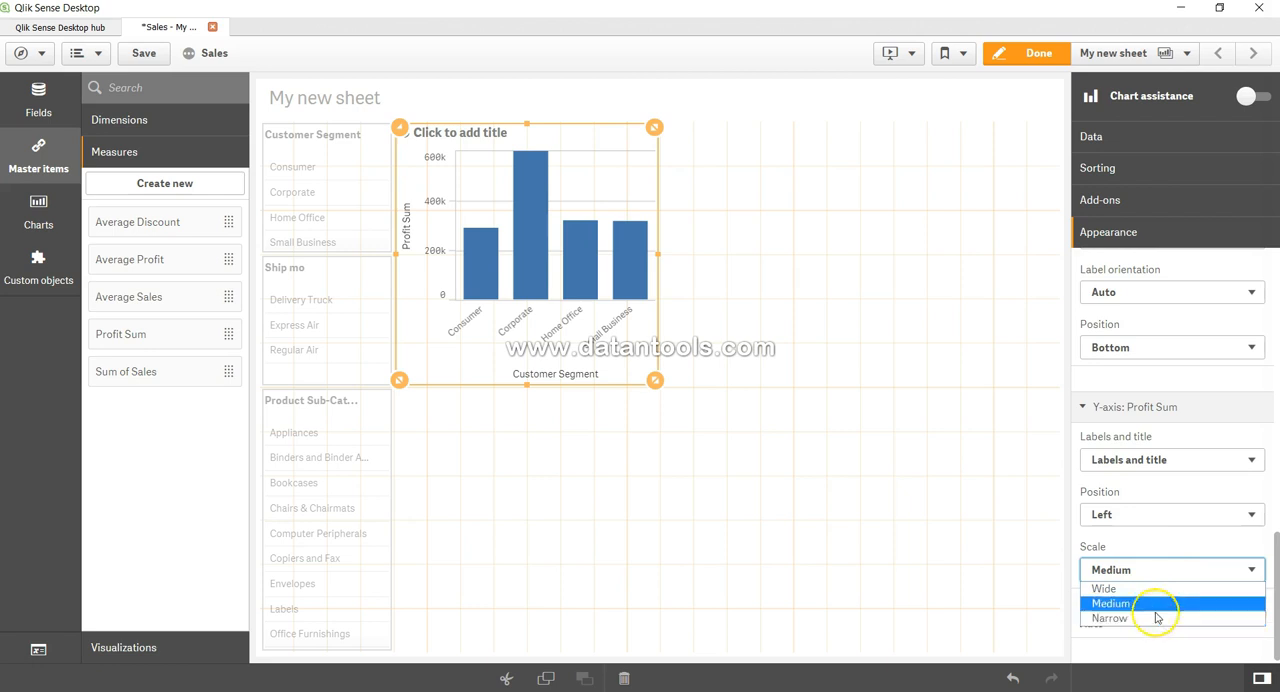
left_click(1157, 569)
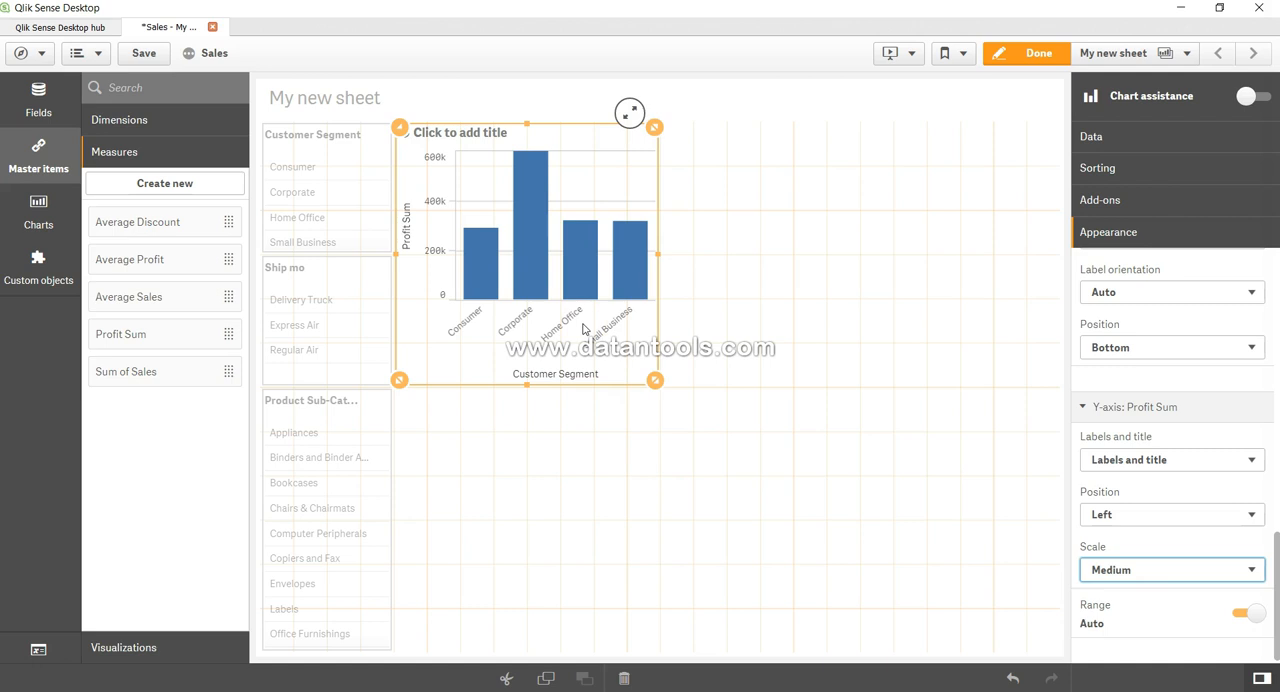
Collapse all expanded appearance sections of the bar chart, from the axis settings up to the general options.
scroll(1148, 460, "up", 3)
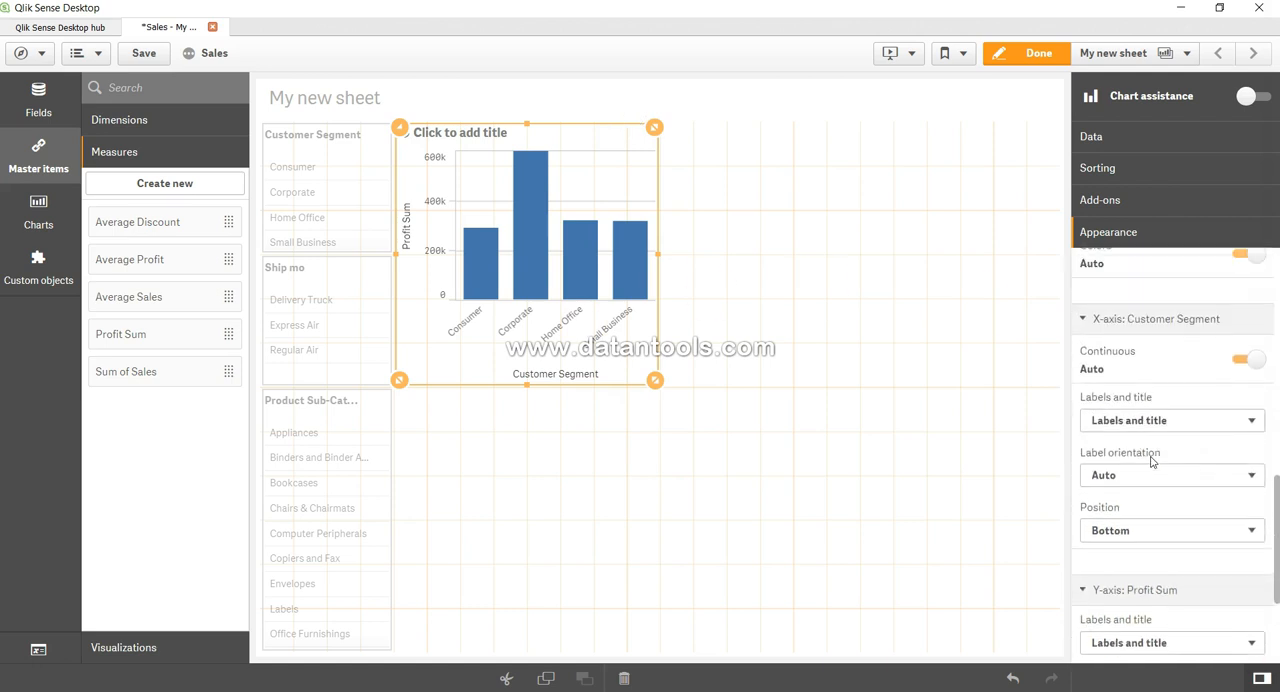
scroll(1150, 460, "up", 1)
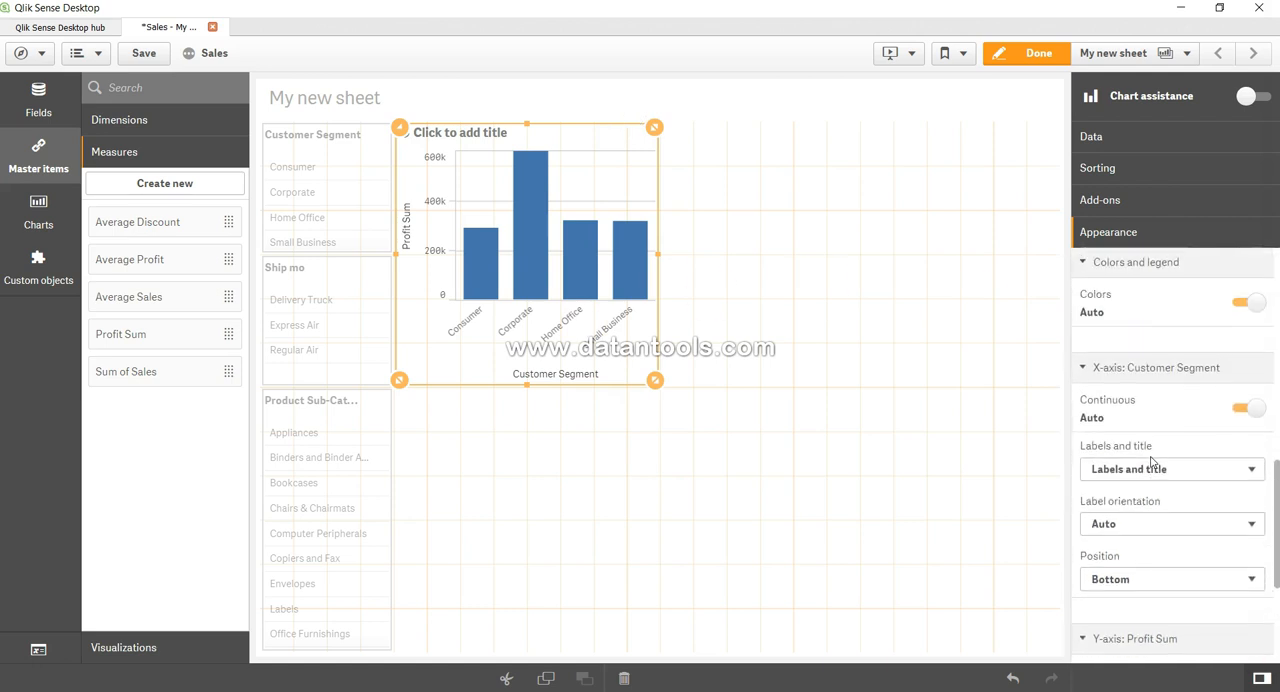
left_click(1137, 370)
left_click(1131, 408)
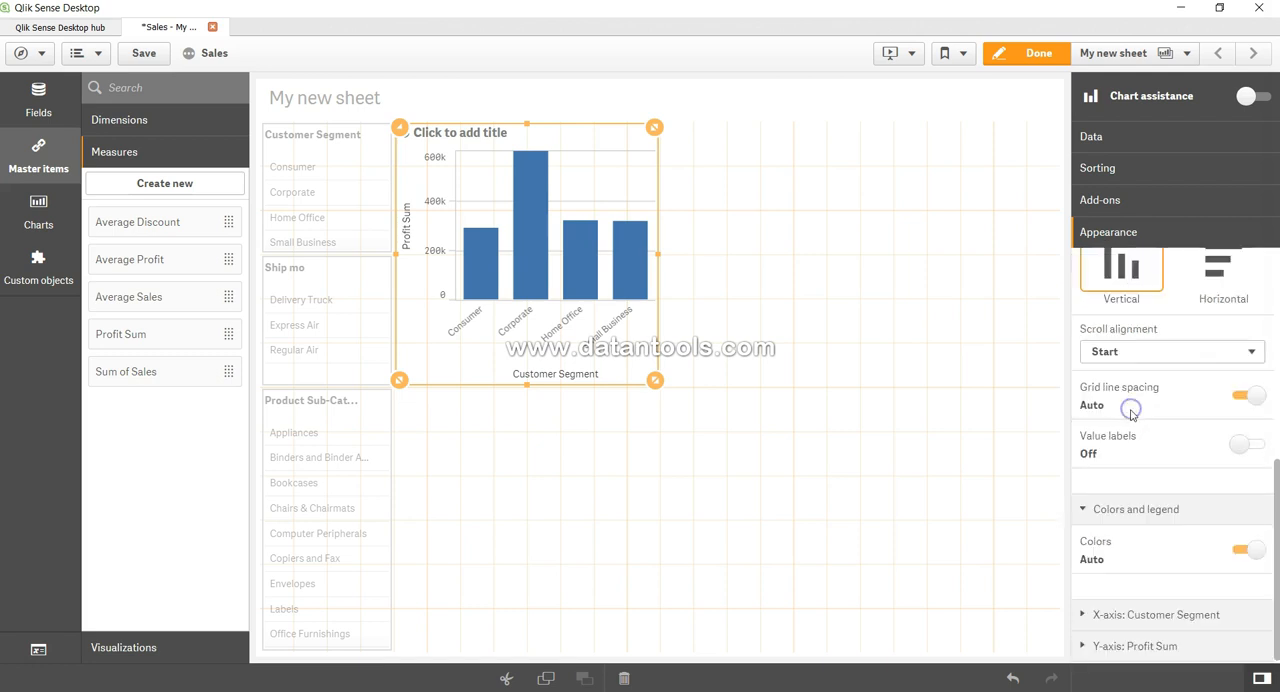
left_click(1133, 512)
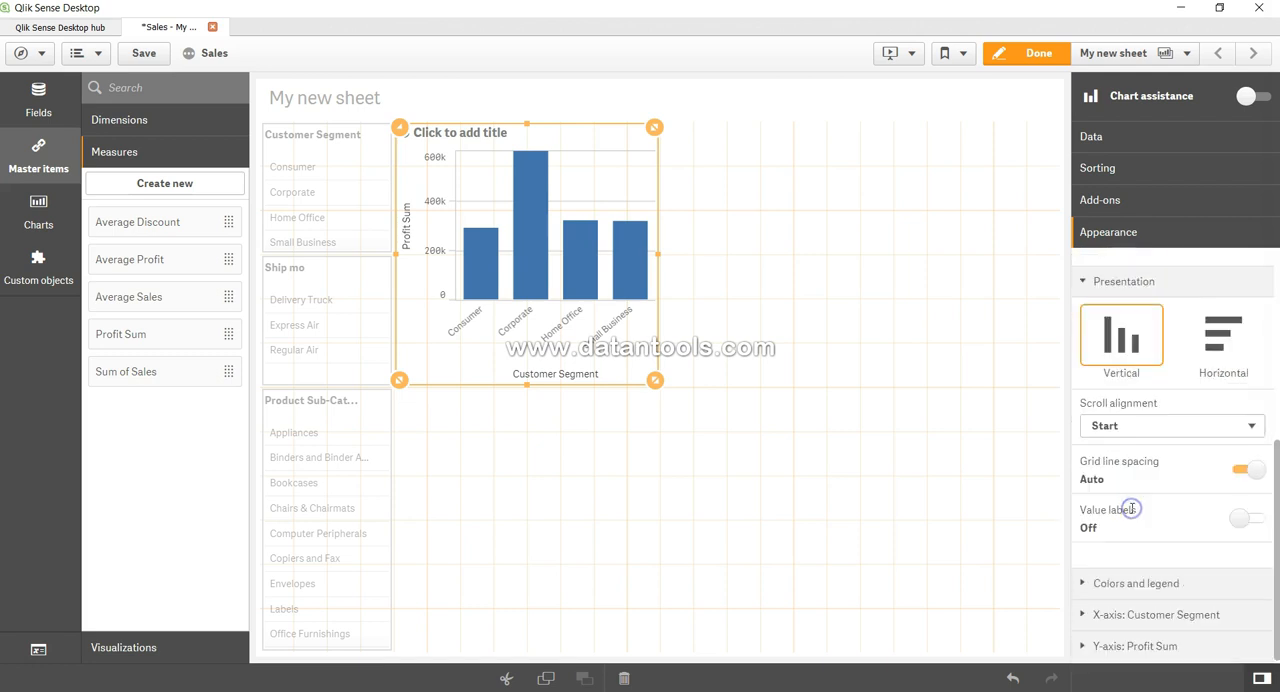
scroll(1113, 410, "up", 1)
left_click(1113, 403)
scroll(1104, 385, "up", 3)
left_click(1090, 270)
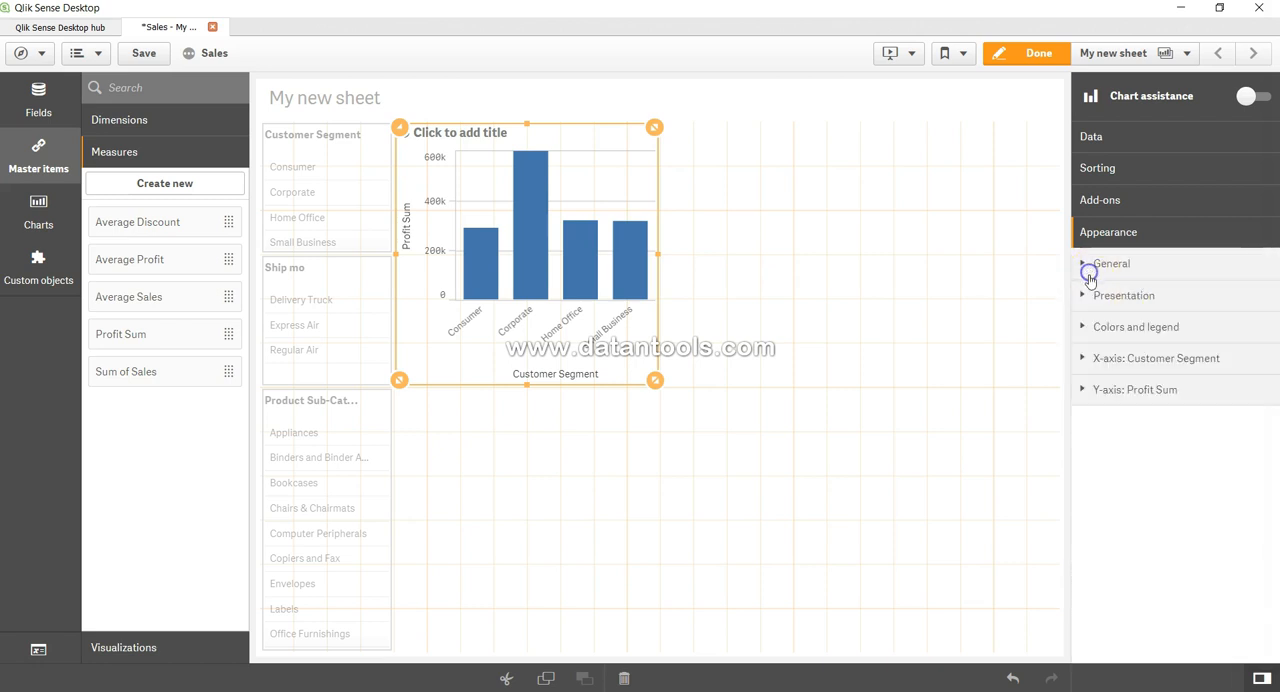
left_click(1094, 240)
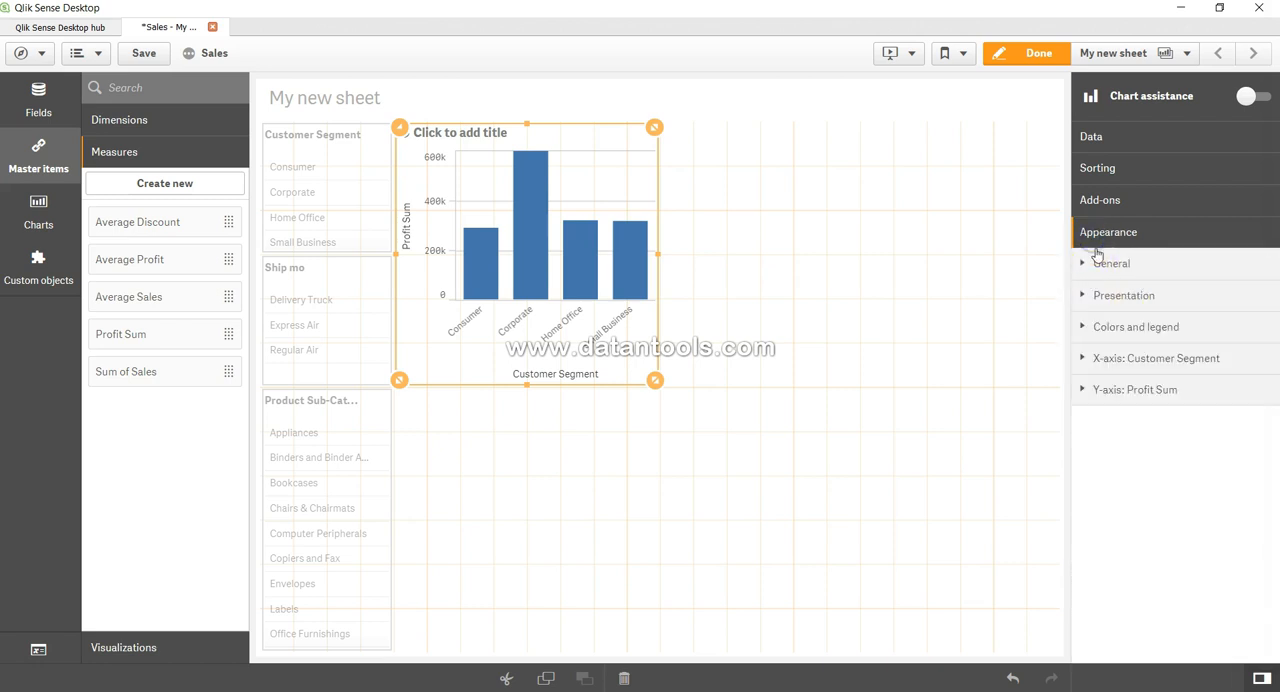